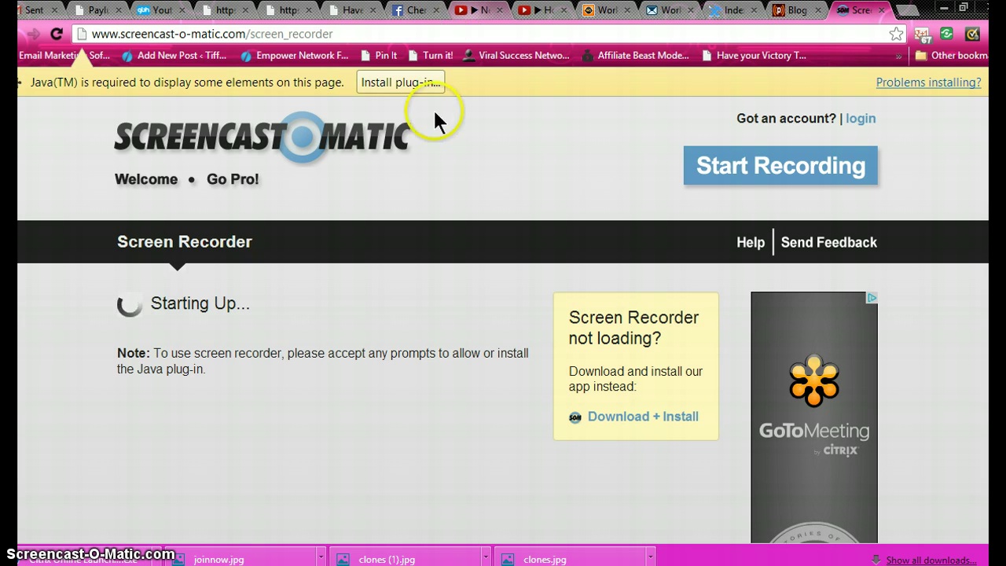
# Switch to the YouTube video "New Internet Marketing Software Explosion Victory100", look over its sharing details, and open the account's Video Manager.
pyautogui.click(474, 11)
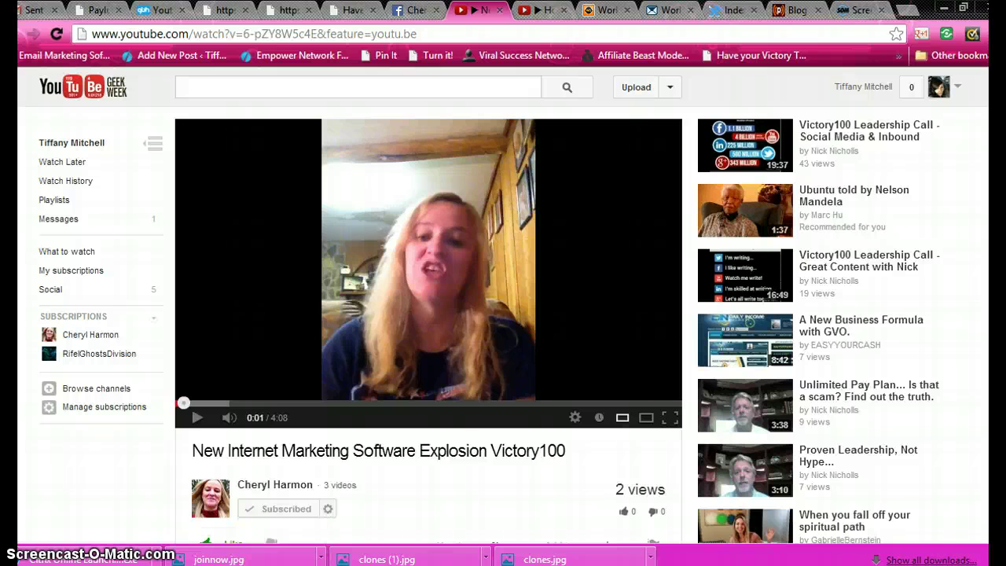
pyautogui.scroll(-4, 503, 305)
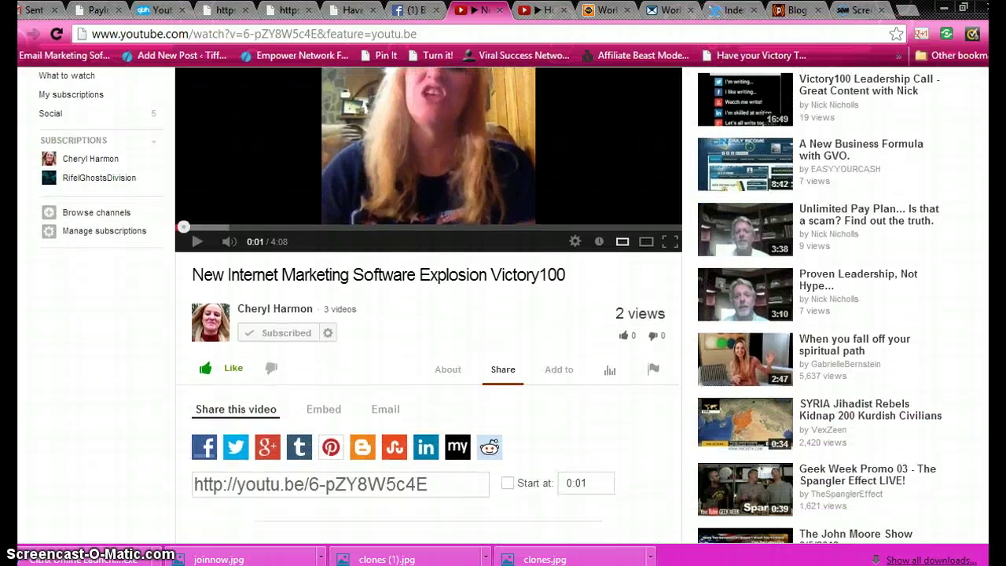
pyautogui.scroll(4, 503, 305)
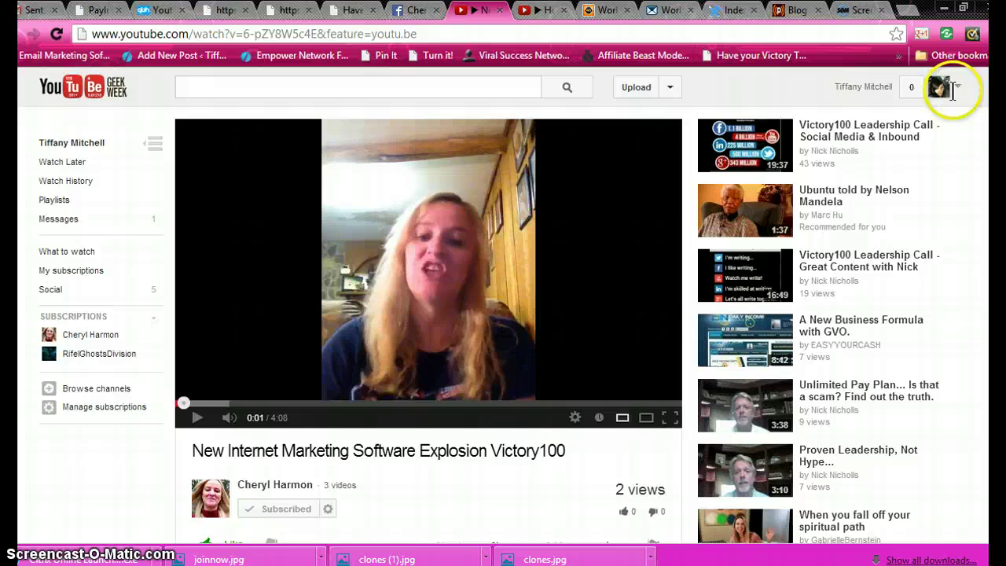
pyautogui.click(954, 88)
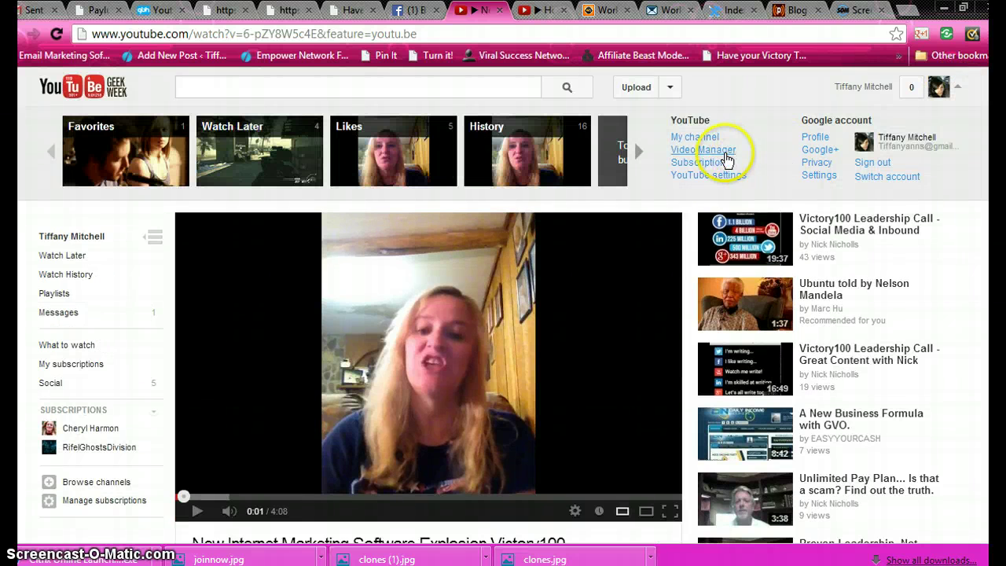
pyautogui.click(717, 154)
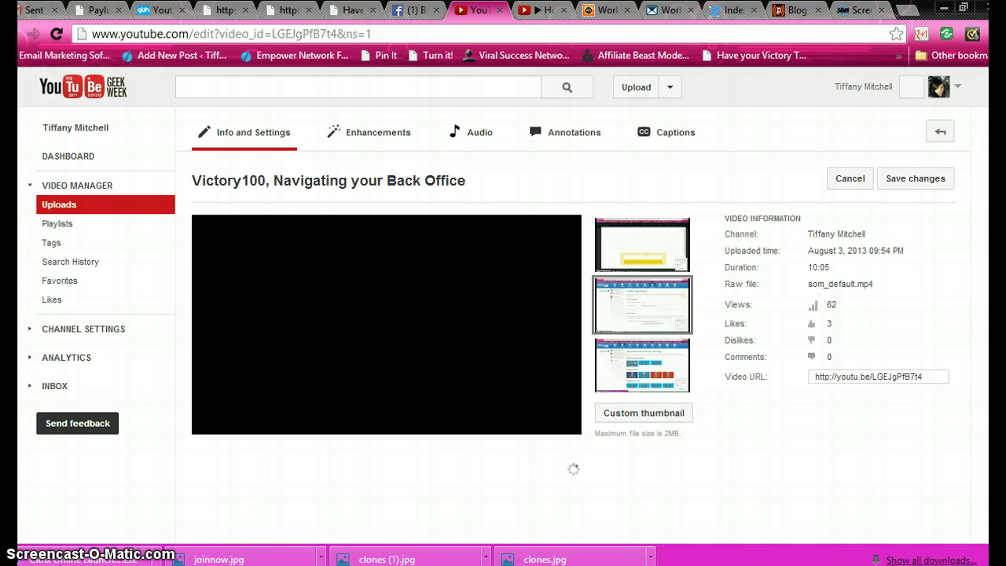
# Examine the title, description link and tags in the basic info of the "Victory100, Navigating your Back Office" video.
pyautogui.scroll(-1, 379, 305)
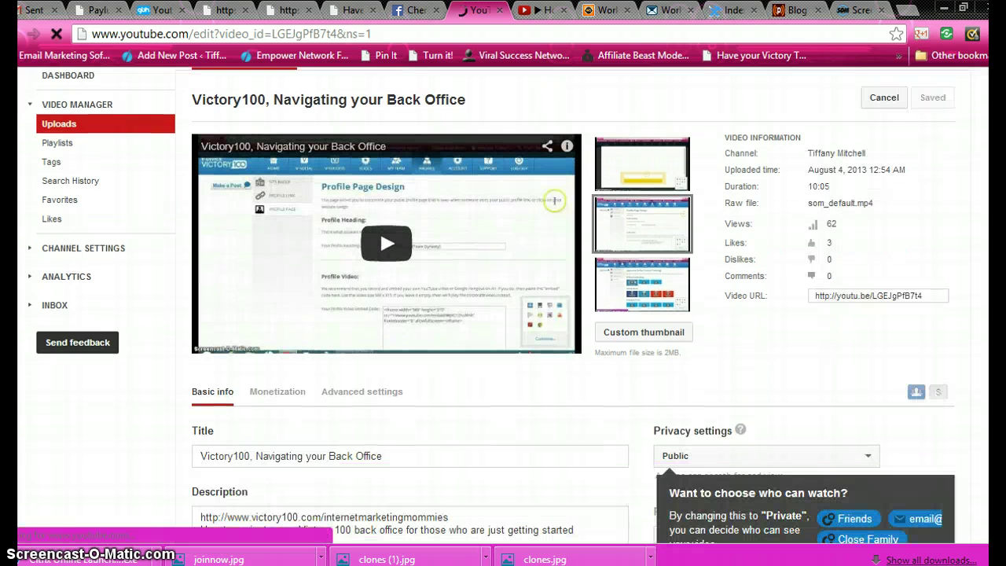
pyautogui.scroll(-3, 380, 228)
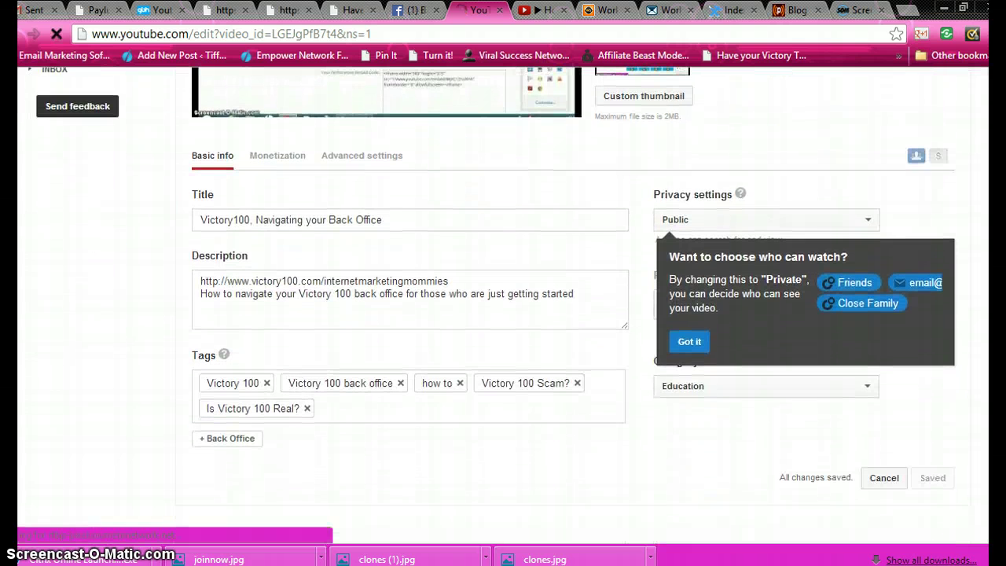
pyautogui.click(404, 227)
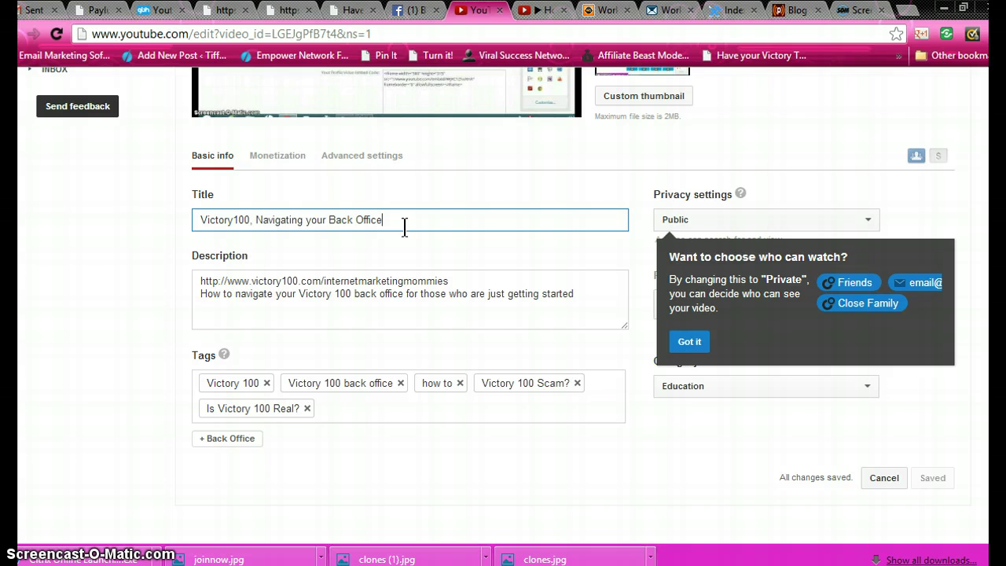
pyautogui.click(457, 281)
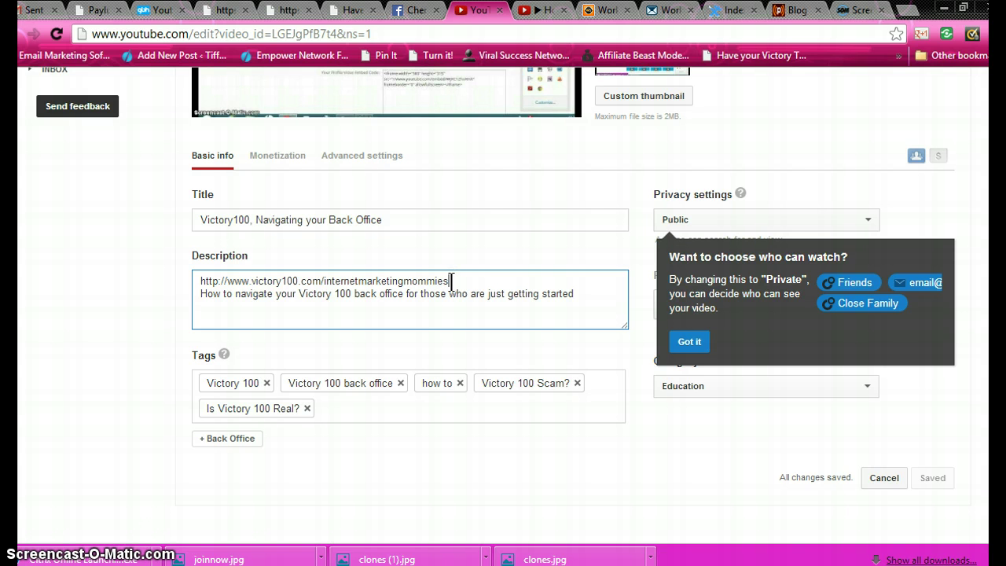
pyautogui.click(448, 286)
pyautogui.click(451, 280)
pyautogui.scroll(4, 380, 166)
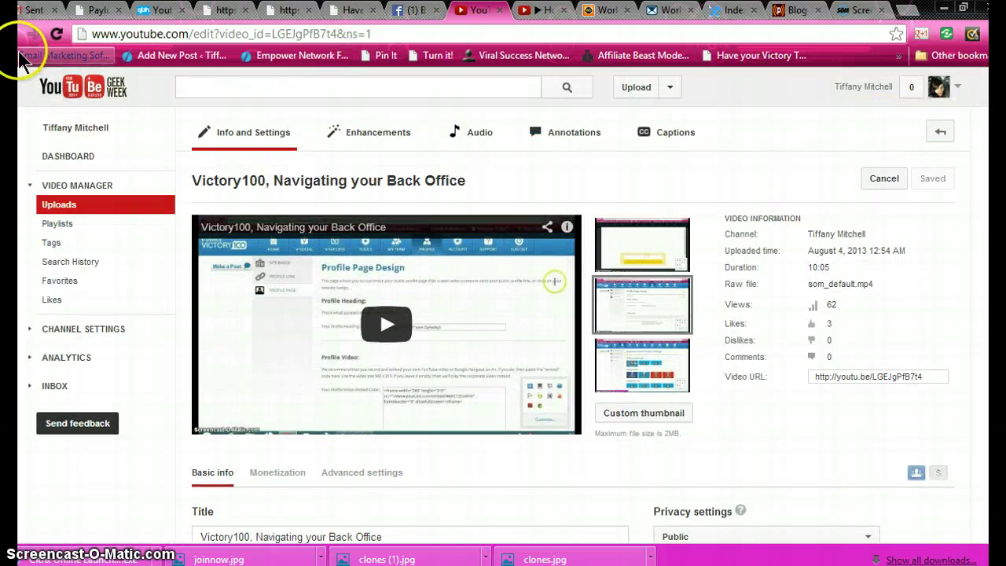
# Return to the "New Internet Marketing Software Explosion Victory100" video page and pause its playback.
pyautogui.click(33, 34)
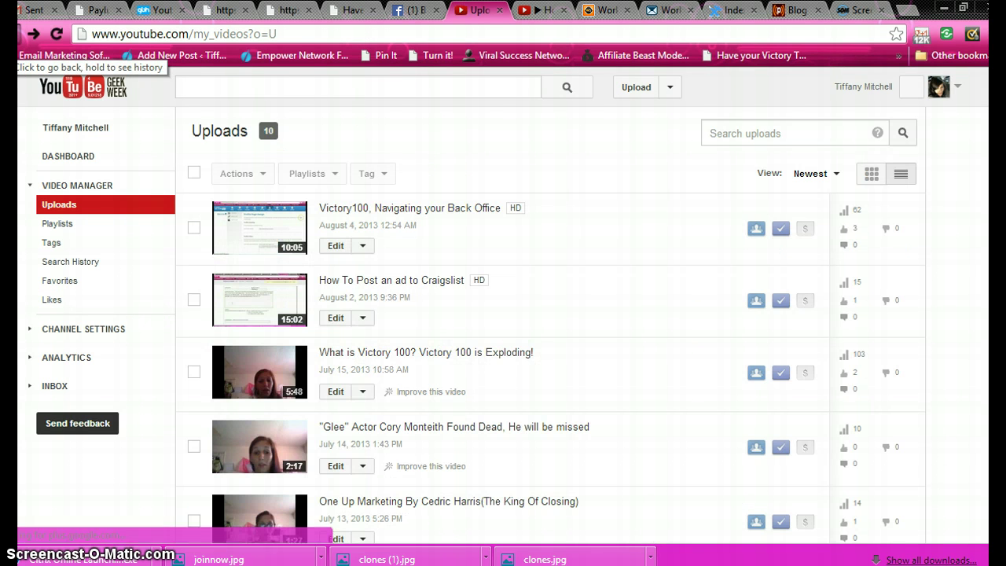
pyautogui.click(33, 34)
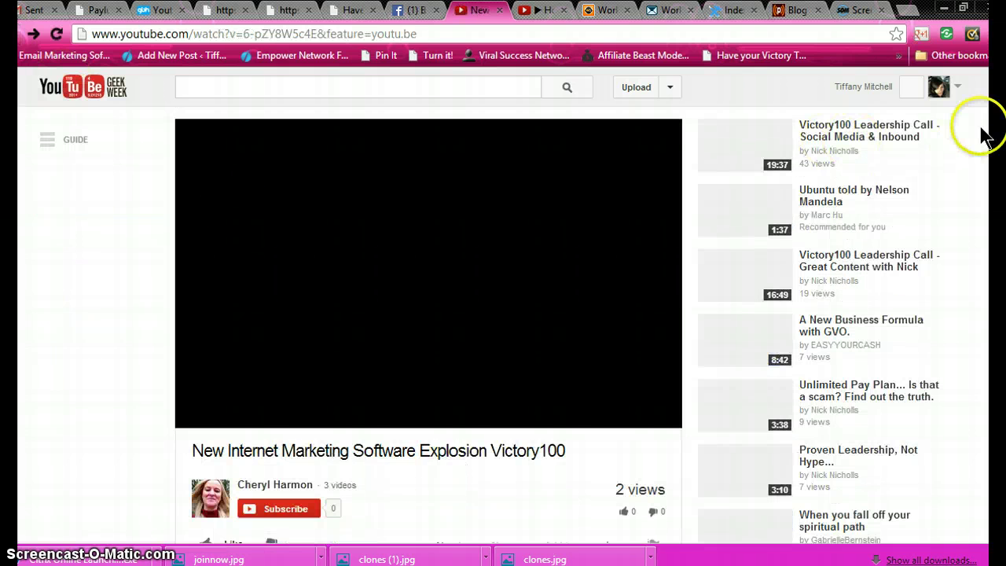
pyautogui.scroll(-3, 797, 187)
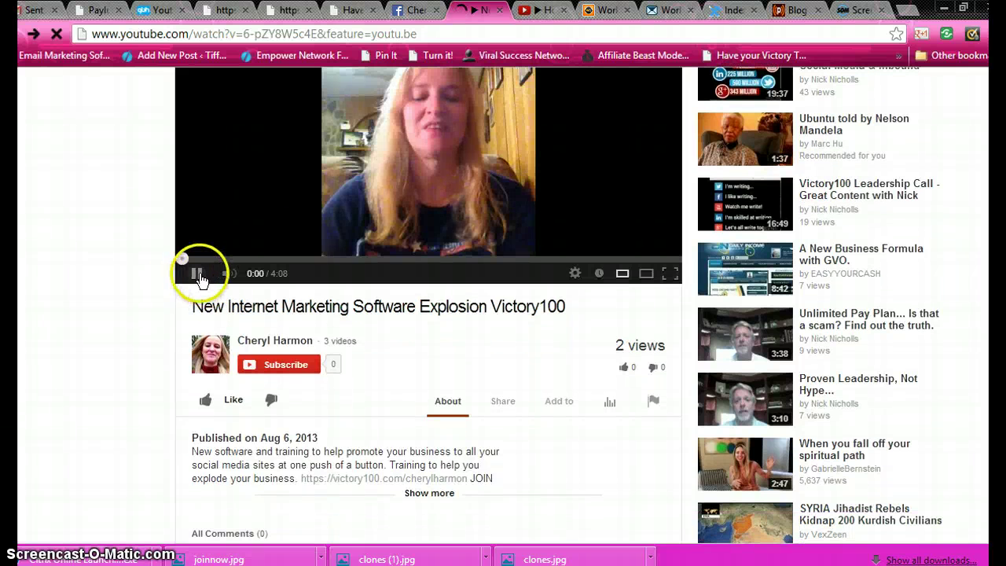
pyautogui.click(194, 273)
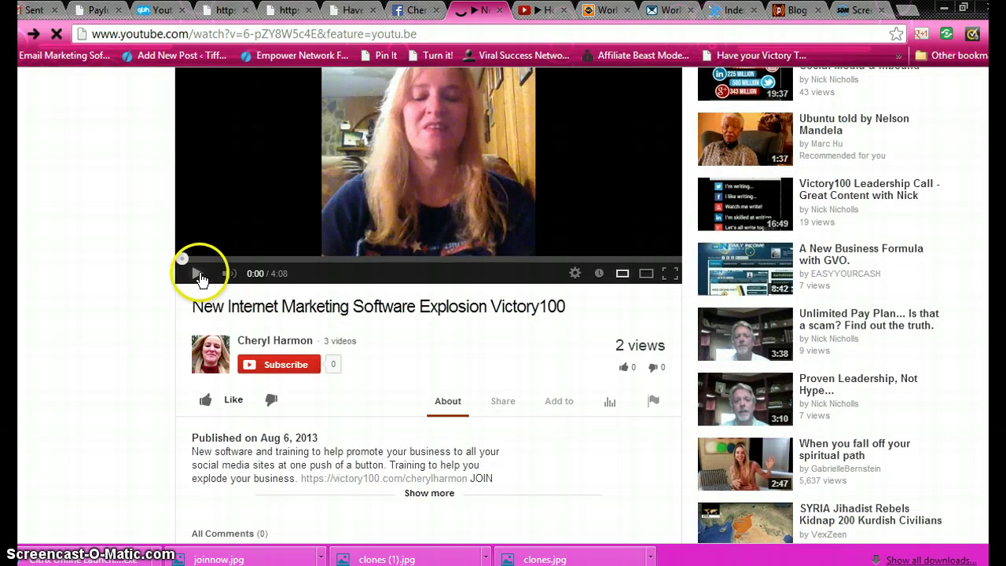
pyautogui.click(502, 411)
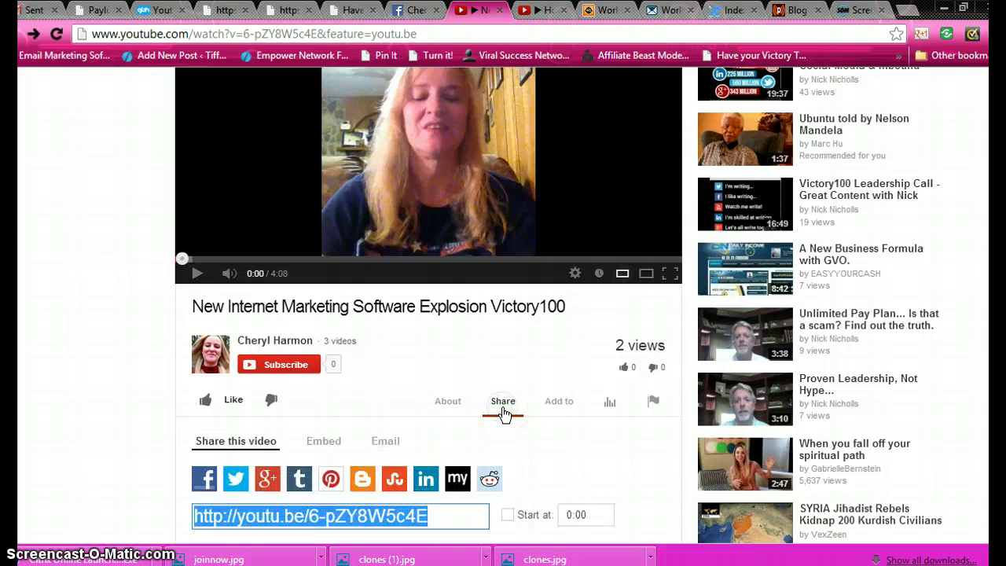
pyautogui.click(329, 516)
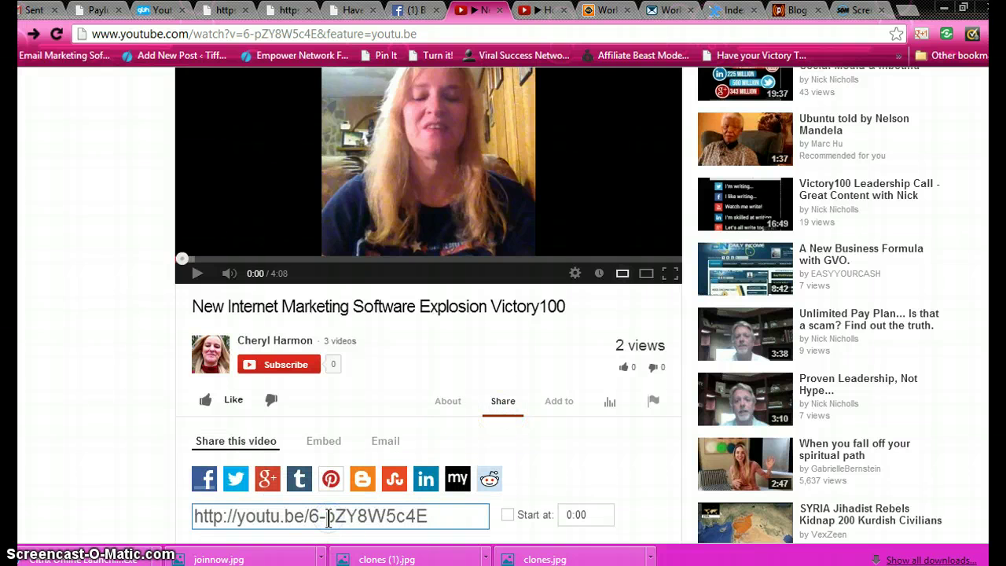
pyautogui.moveTo(434, 519); pyautogui.dragTo(157, 507)
pyautogui.hotkey('ctrl', 'c')
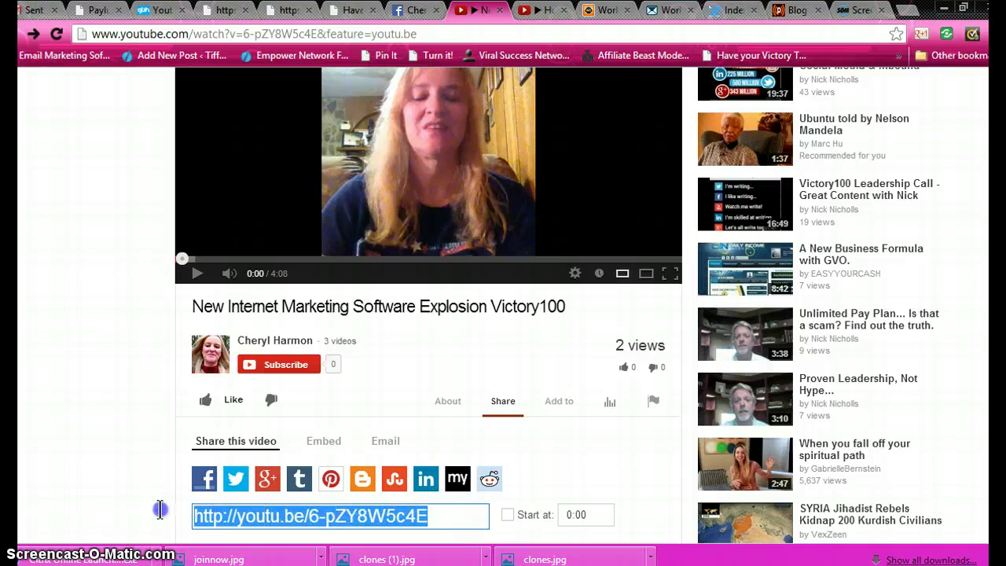
pyautogui.rightClick(303, 519)
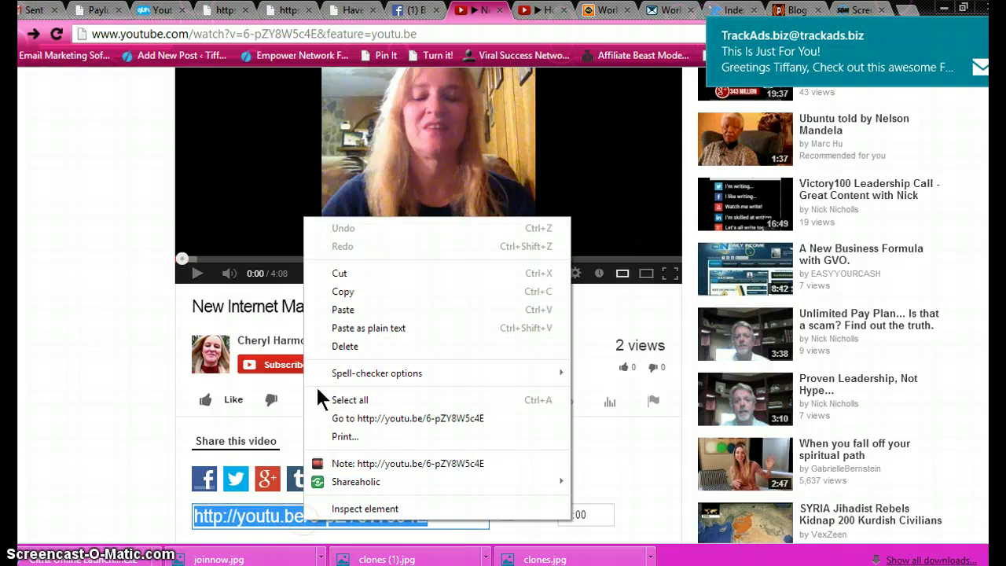
pyautogui.click(339, 291)
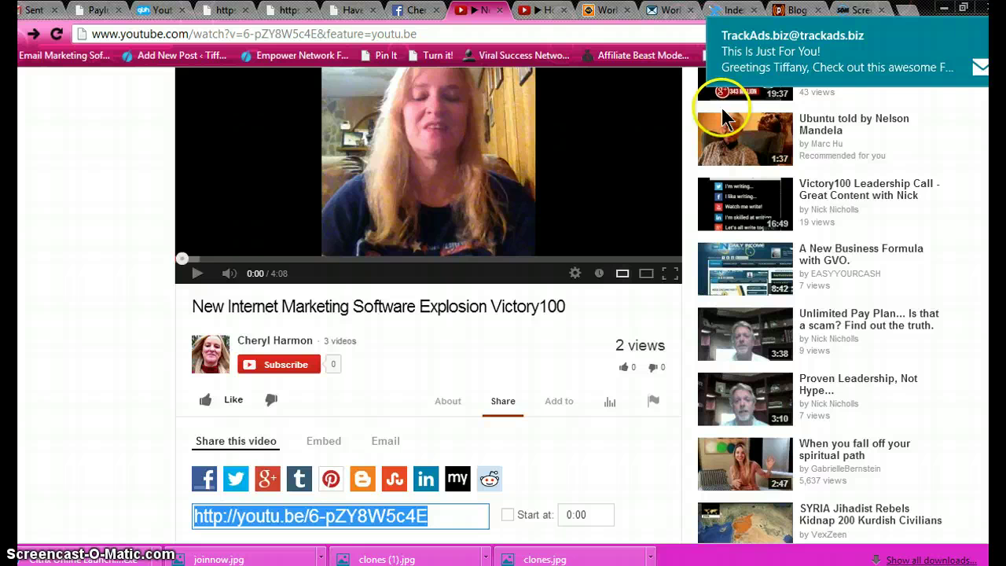
pyautogui.click(732, 12)
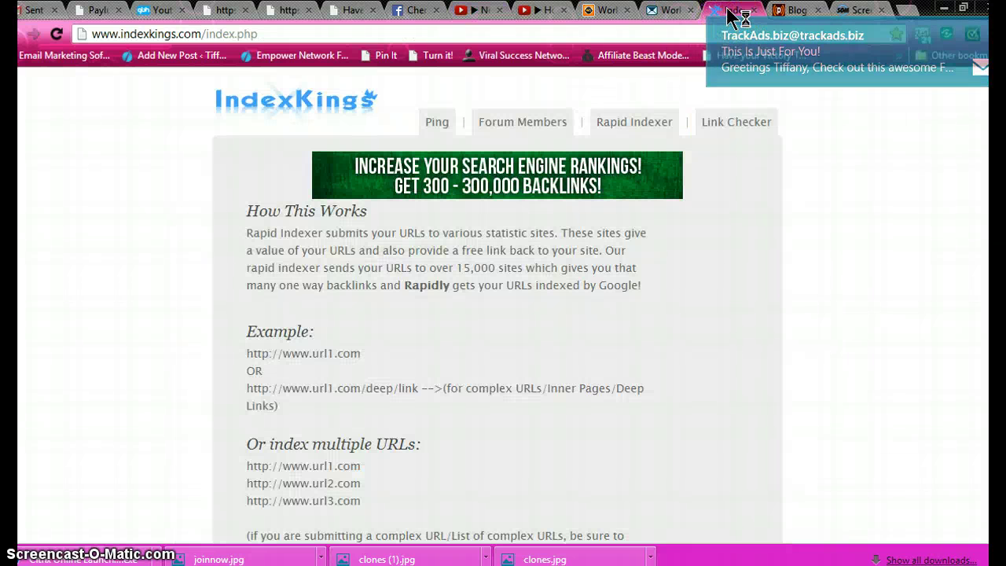
pyautogui.click(898, 213)
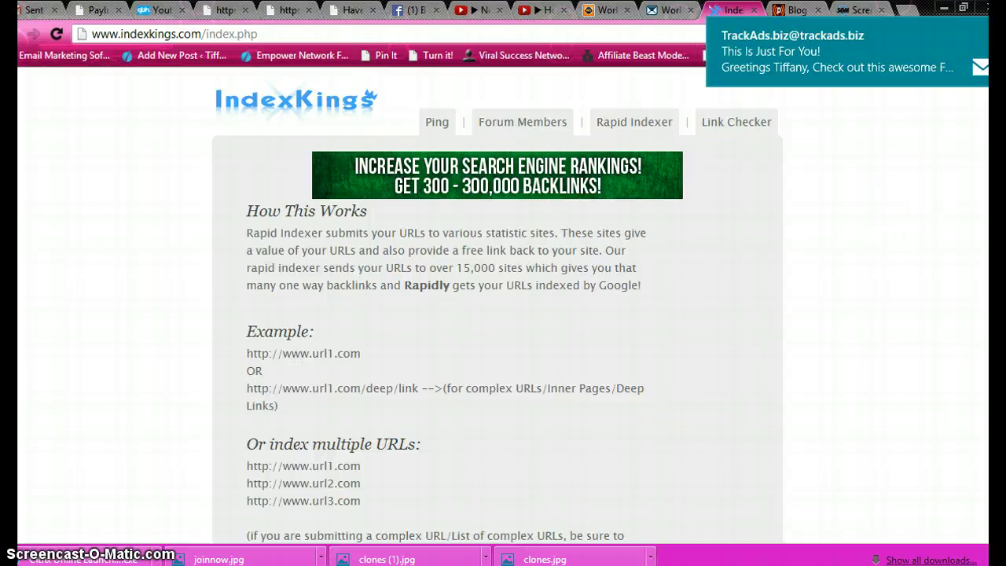
pyautogui.scroll(-3, 426, 324)
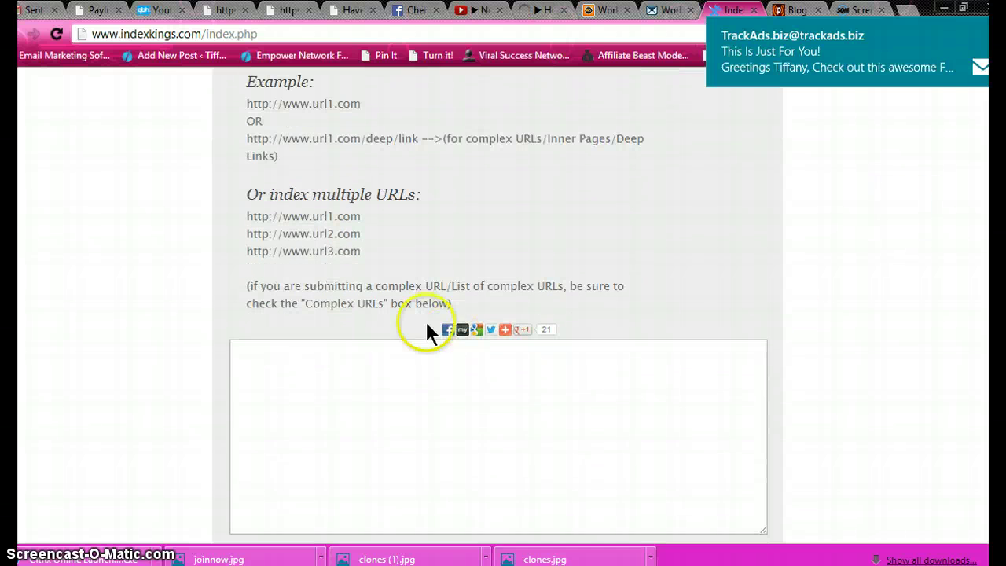
pyautogui.click(263, 362)
pyautogui.rightClick(262, 363)
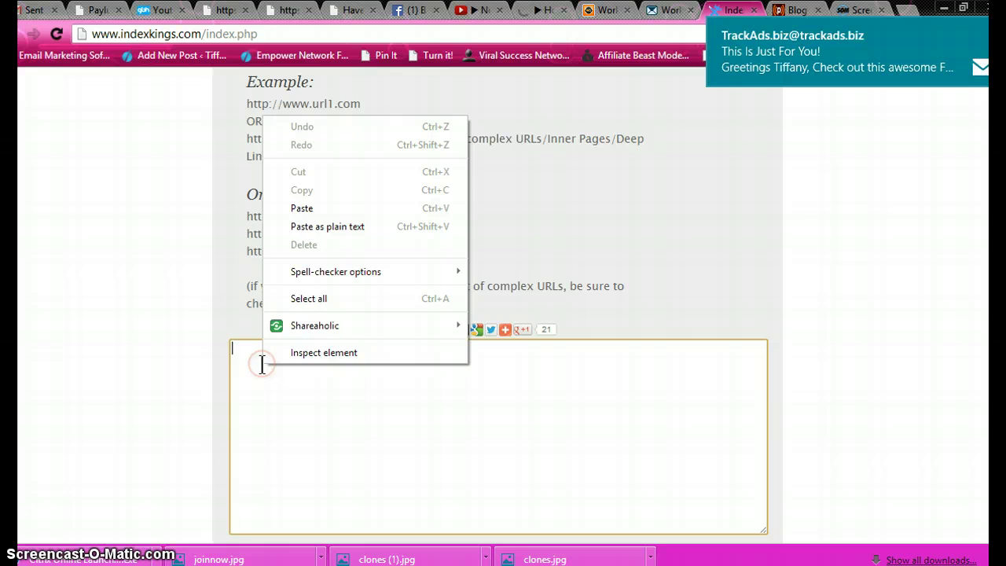
pyautogui.click(302, 206)
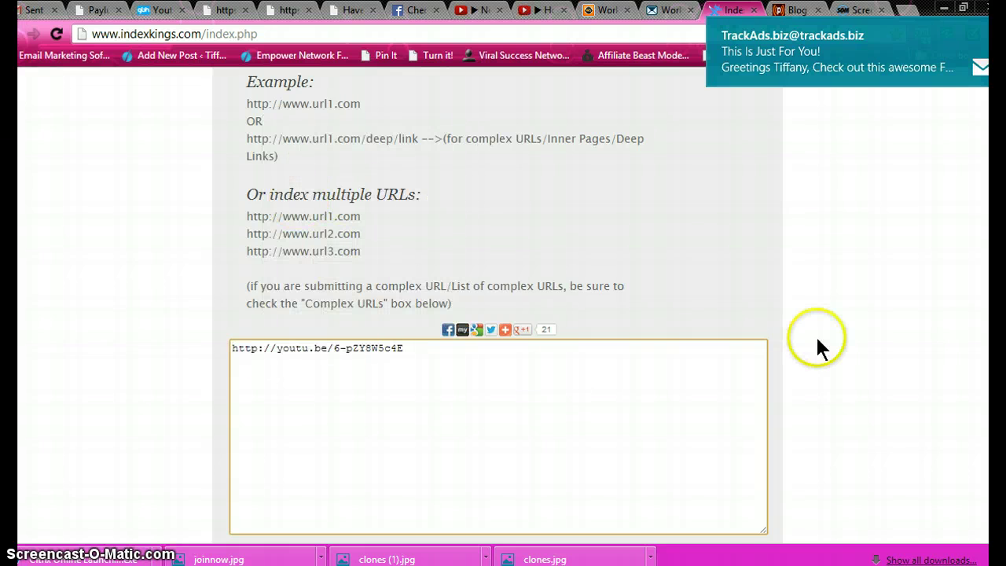
# Enable the Complex URLs (deep links) option and submit the video link for rapid indexing.
pyautogui.scroll(-3, 814, 334)
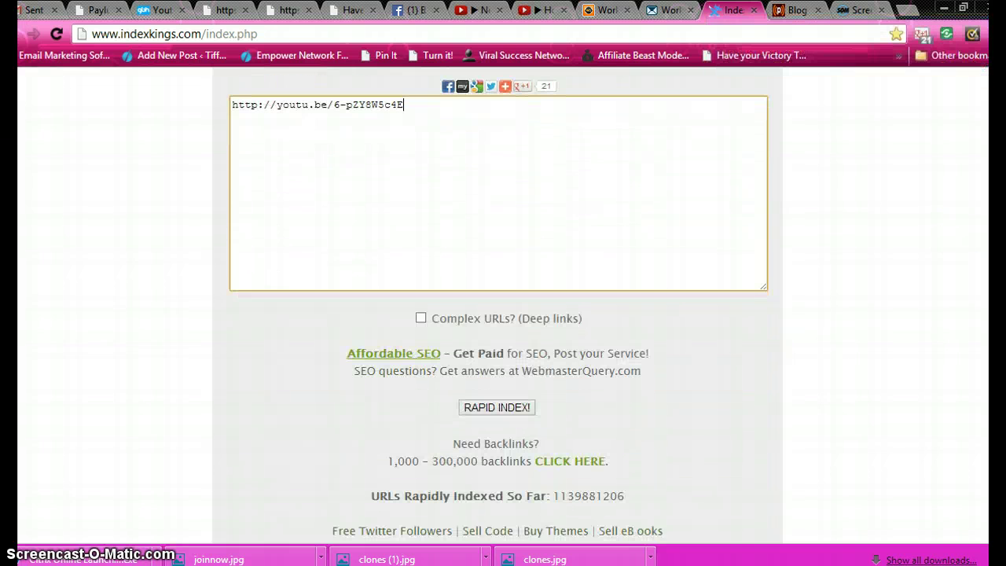
pyautogui.click(421, 311)
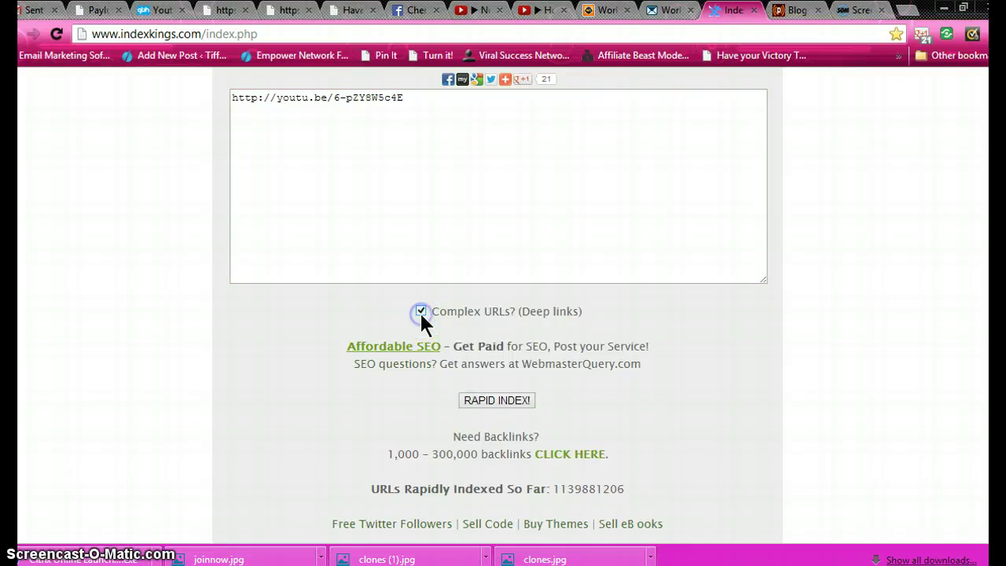
pyautogui.click(491, 402)
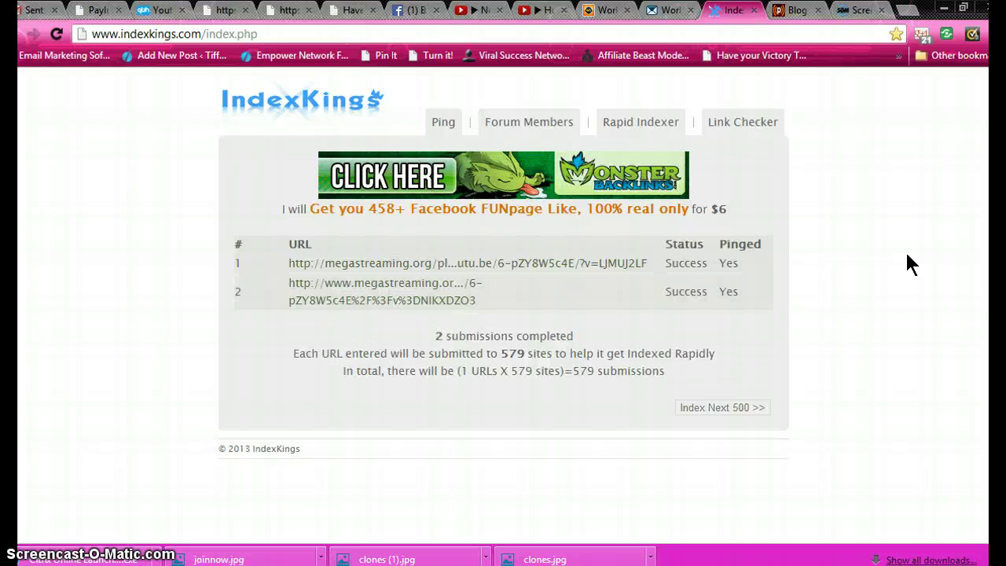
# Bring up Pingler's free ping form, and copy the title "New Internet Marketing Software Explosion Victory100" from the YouTube video page.
pyautogui.click(788, 10)
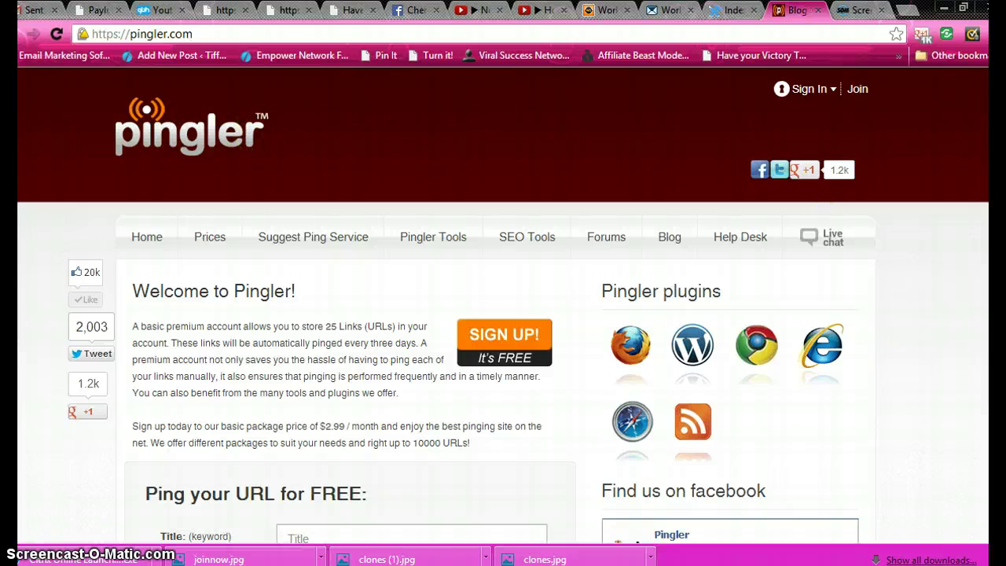
pyautogui.scroll(-4, 327, 212)
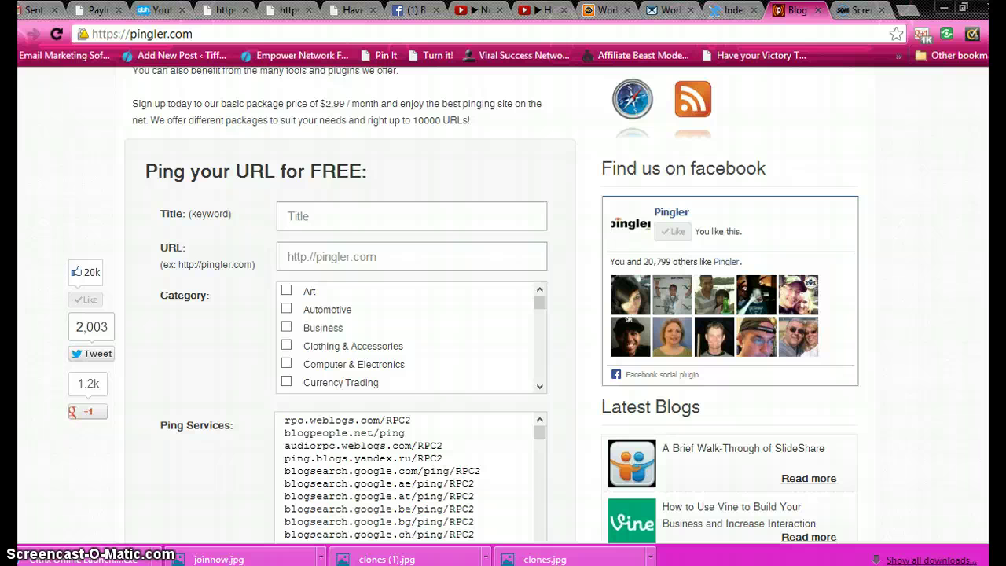
pyautogui.click(326, 214)
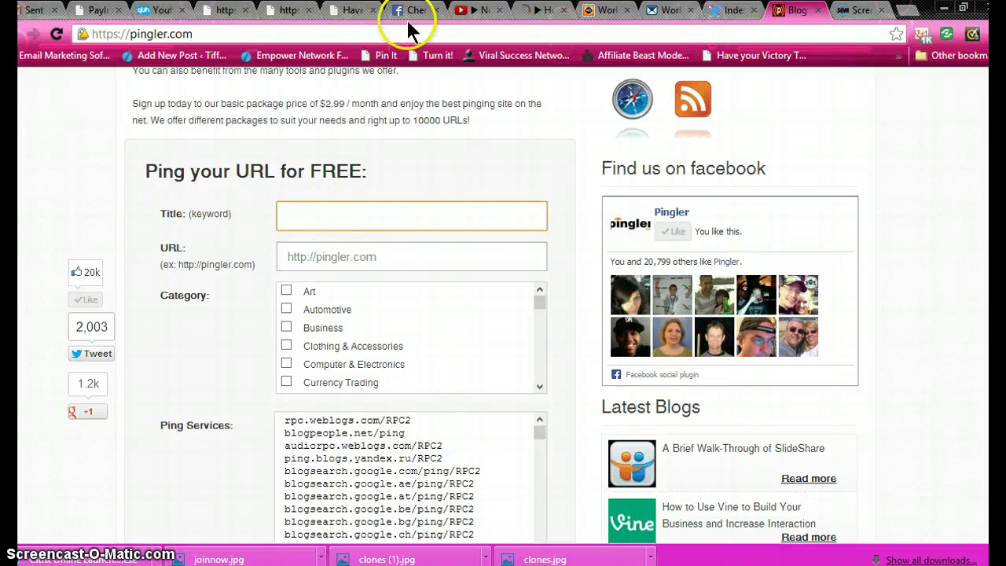
pyautogui.click(480, 12)
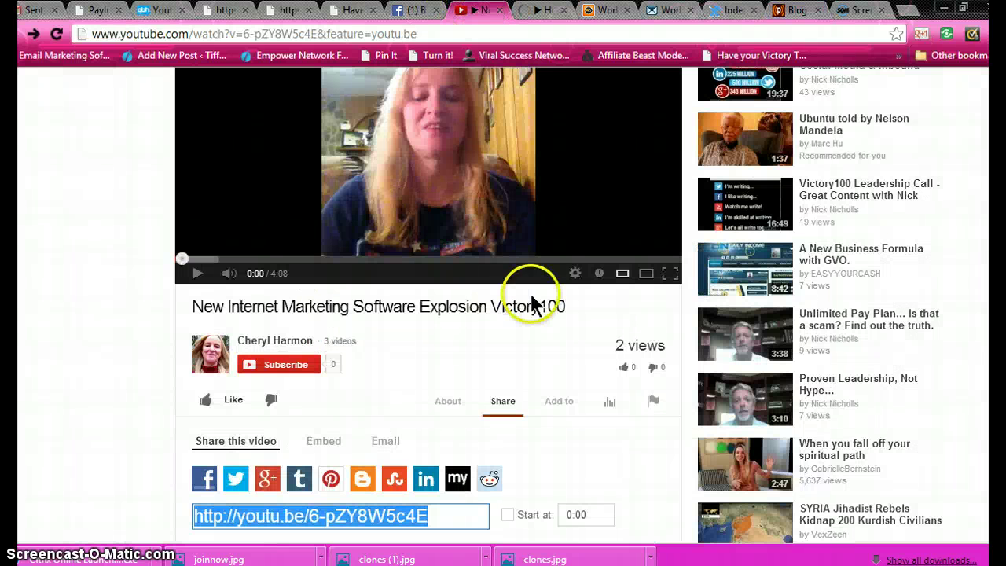
pyautogui.moveTo(568, 308); pyautogui.dragTo(183, 309)
pyautogui.rightClick(242, 310)
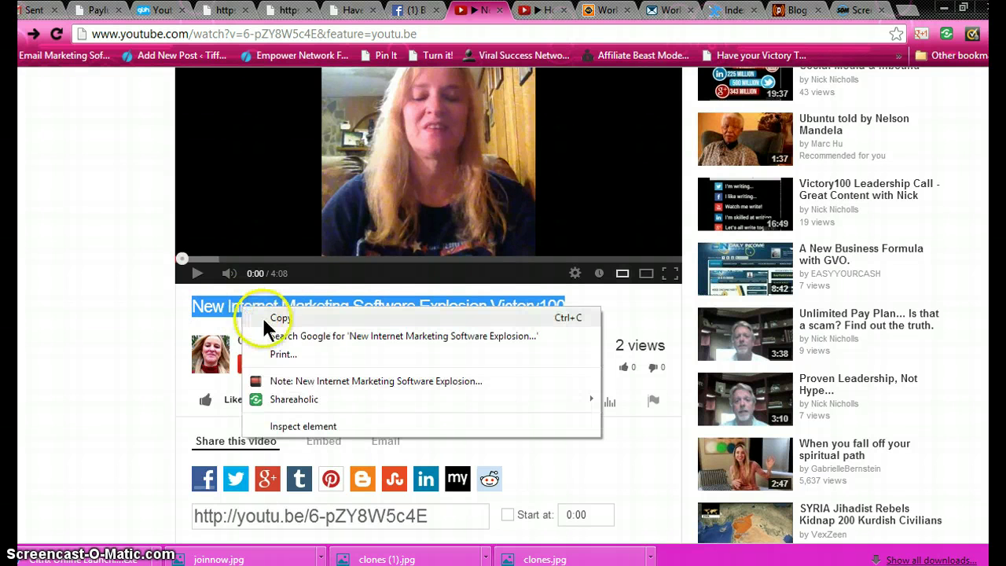
pyautogui.click(281, 319)
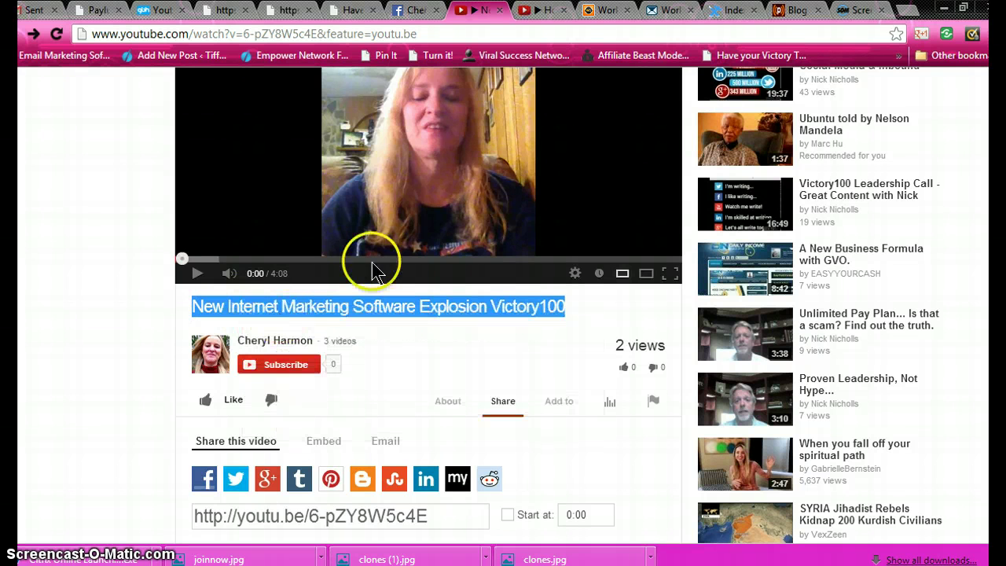
# Return to Pingler's free ping form and paste the copied video title "New Internet Marketing Software Explosion Victory100" as the Title keyword.
pyautogui.click(796, 12)
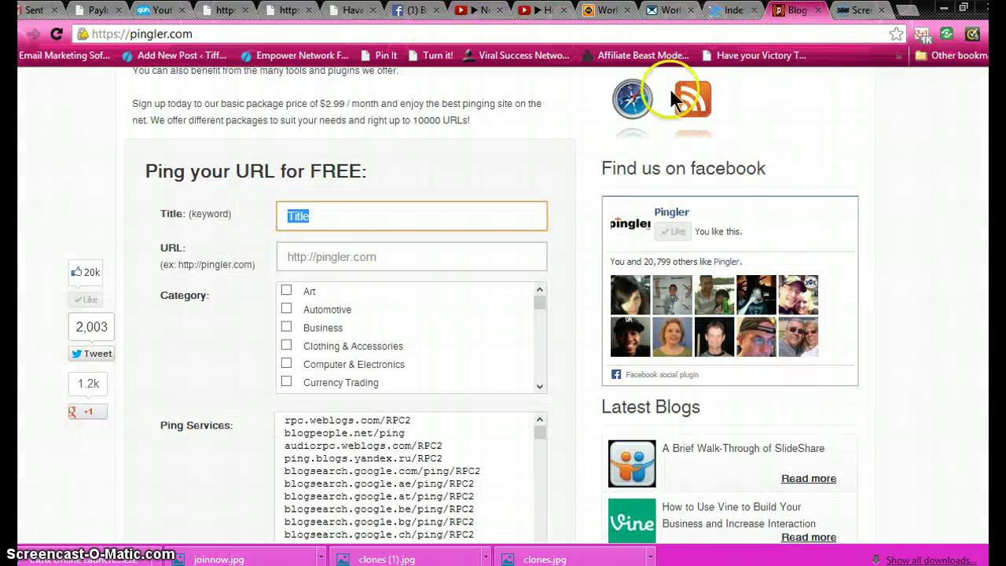
pyautogui.click(311, 214)
pyautogui.rightClick(296, 213)
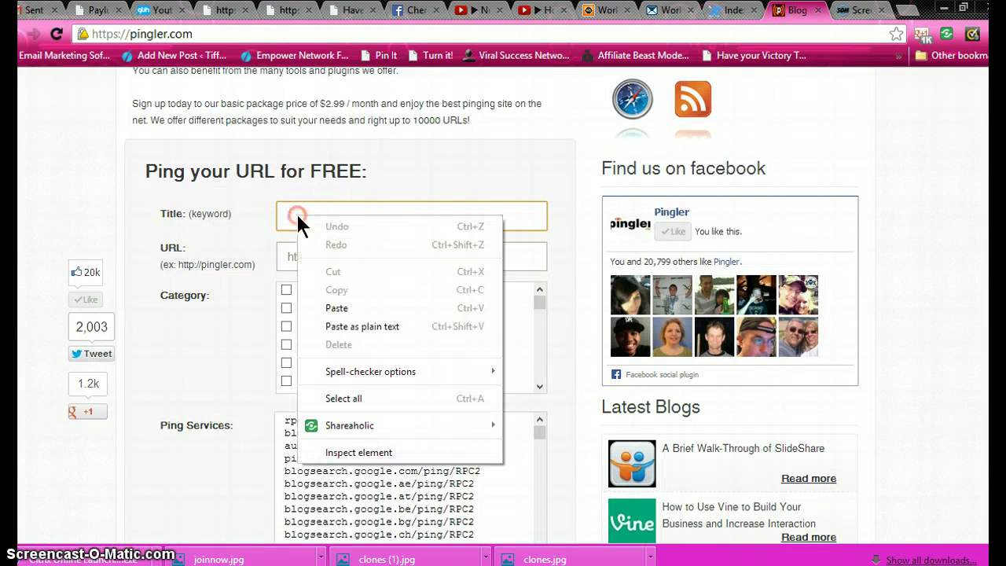
pyautogui.click(337, 308)
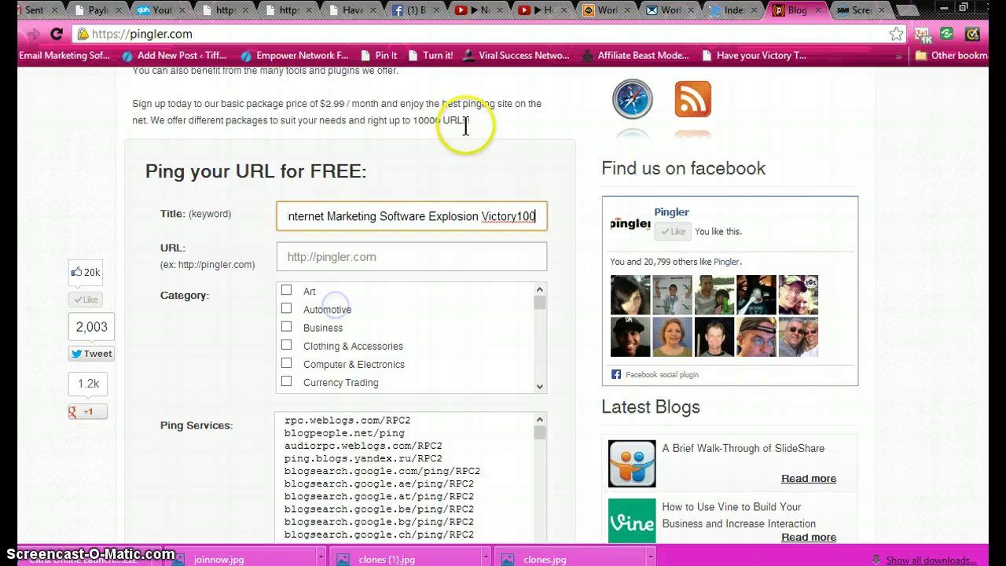
pyautogui.click(481, 11)
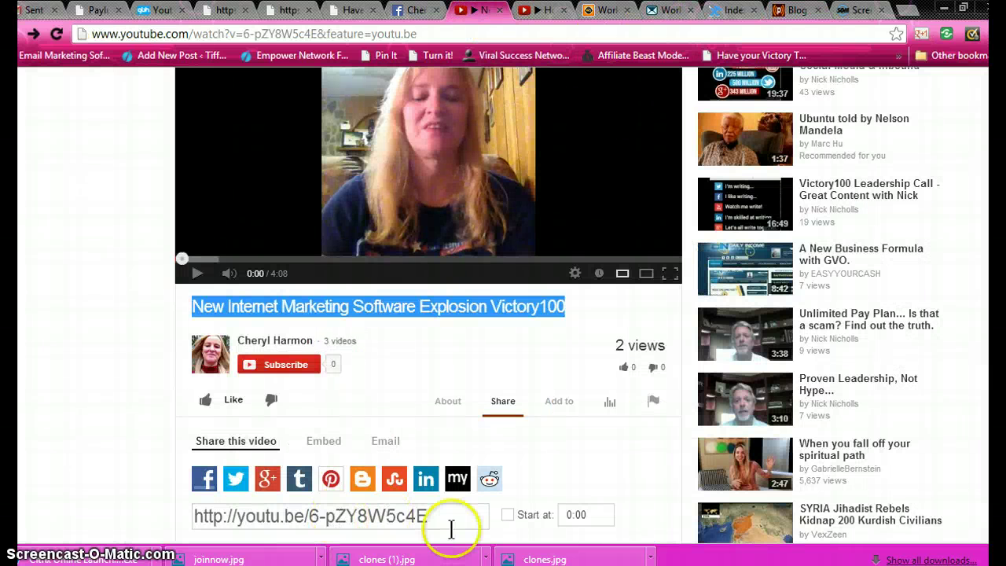
pyautogui.click(430, 515)
pyautogui.click(430, 515)
pyautogui.rightClick(411, 515)
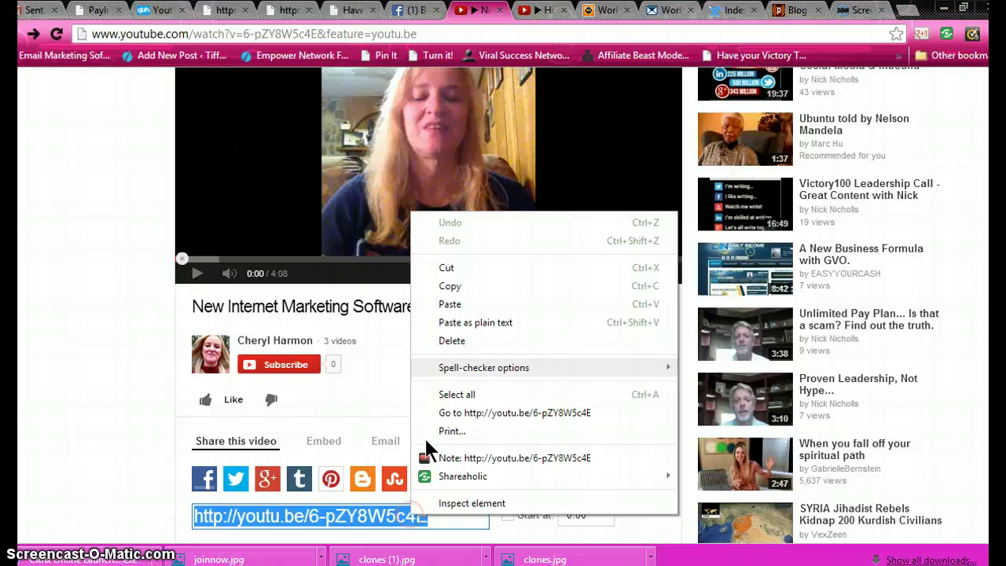
pyautogui.click(454, 285)
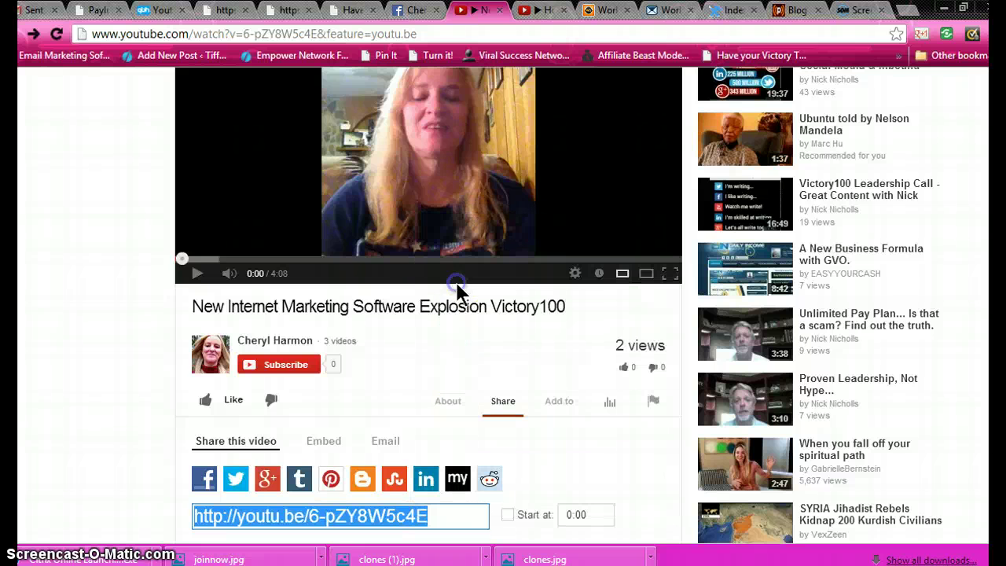
pyautogui.click(792, 11)
pyautogui.click(335, 265)
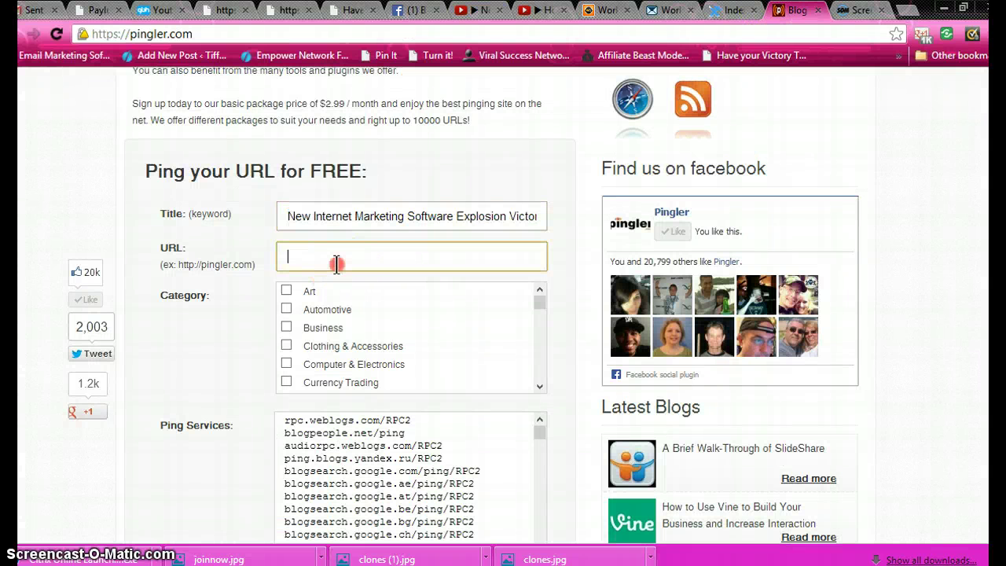
pyautogui.rightClick(335, 262)
pyautogui.click(374, 358)
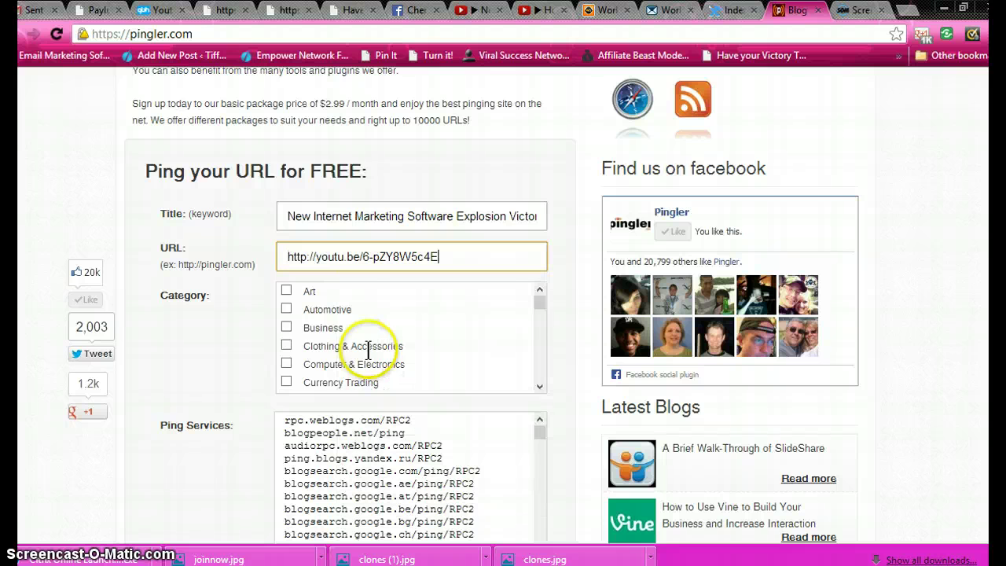
# Select the Education, Internet & Online and Marketing categories for the ping.
pyautogui.moveTo(539, 306)
pyautogui.mouseDown()
pyautogui.moveTo(536, 362)
pyautogui.moveTo(537, 309)
pyautogui.mouseUp()
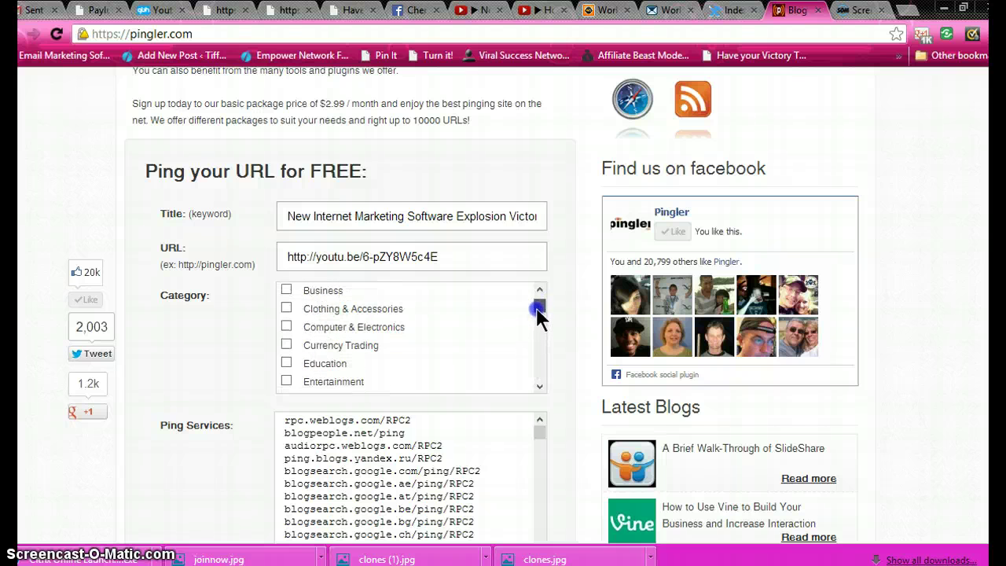
pyautogui.click(286, 363)
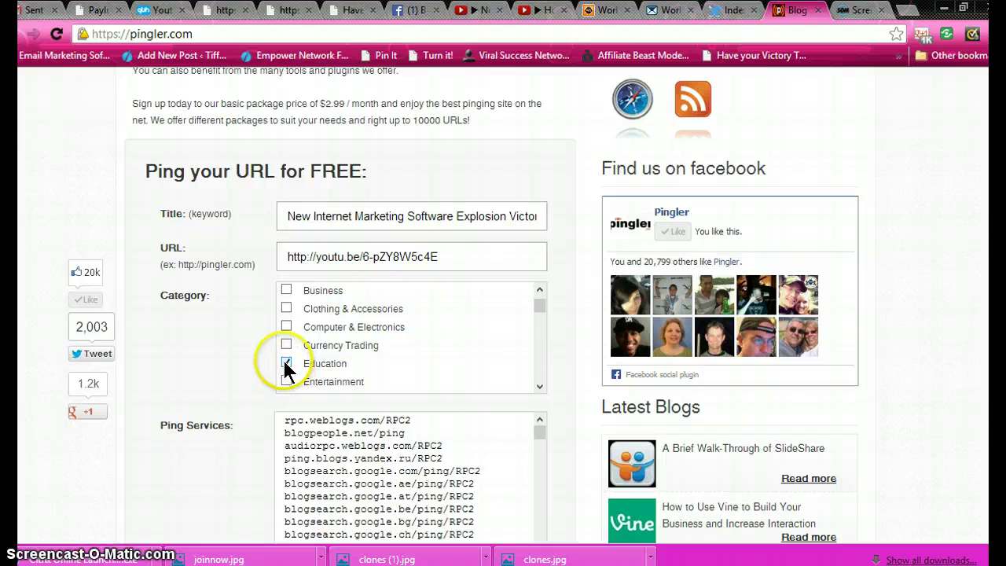
pyautogui.click(539, 386)
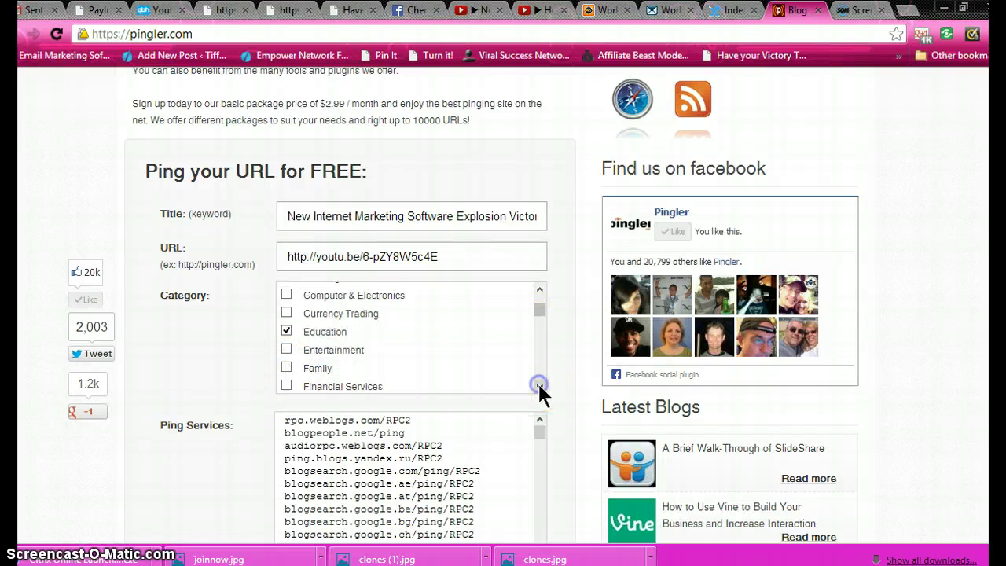
pyautogui.click(539, 386)
pyautogui.click(539, 386)
pyautogui.click(539, 385)
pyautogui.click(539, 386)
pyautogui.click(539, 386)
pyautogui.click(539, 385)
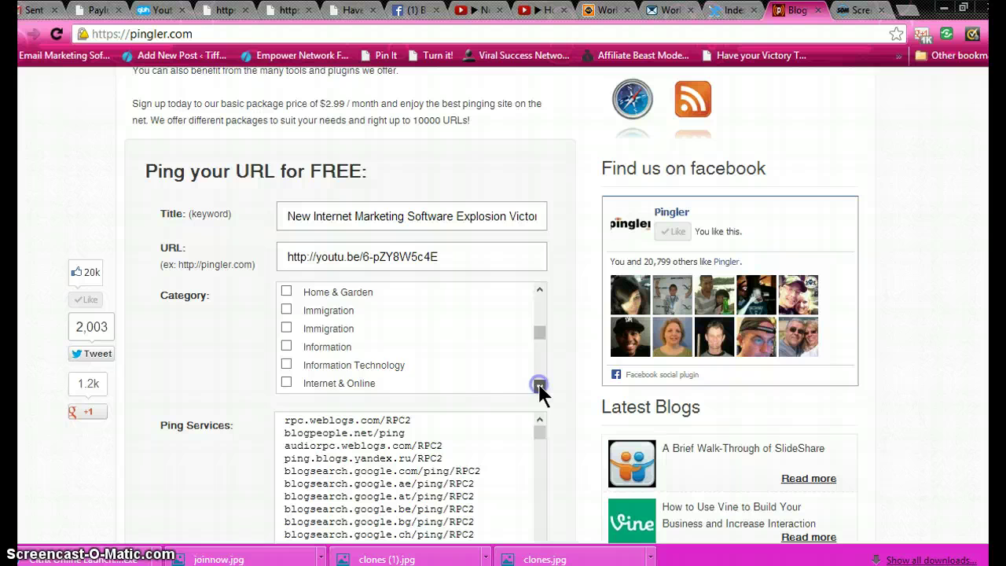
pyautogui.click(539, 386)
pyautogui.click(286, 352)
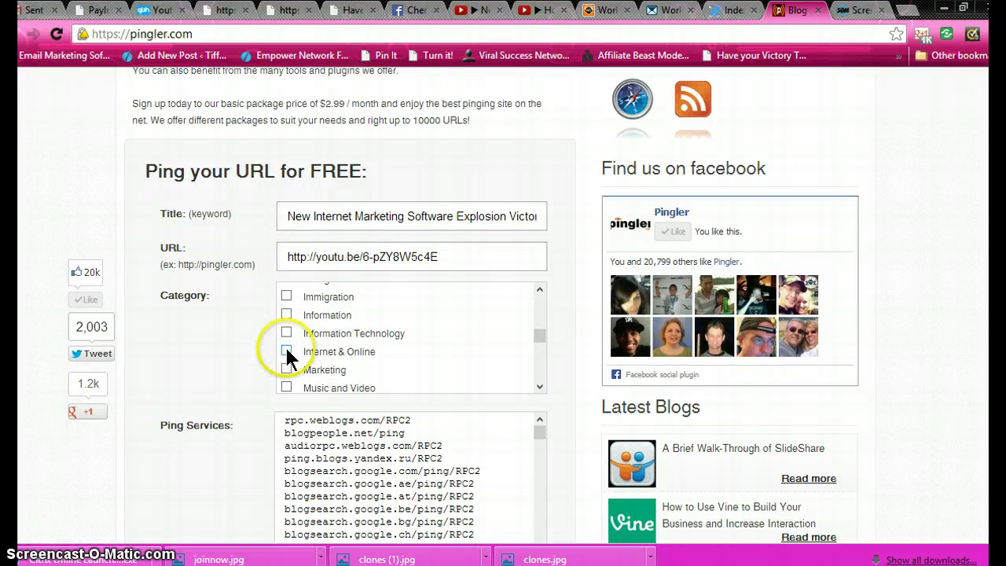
pyautogui.click(286, 369)
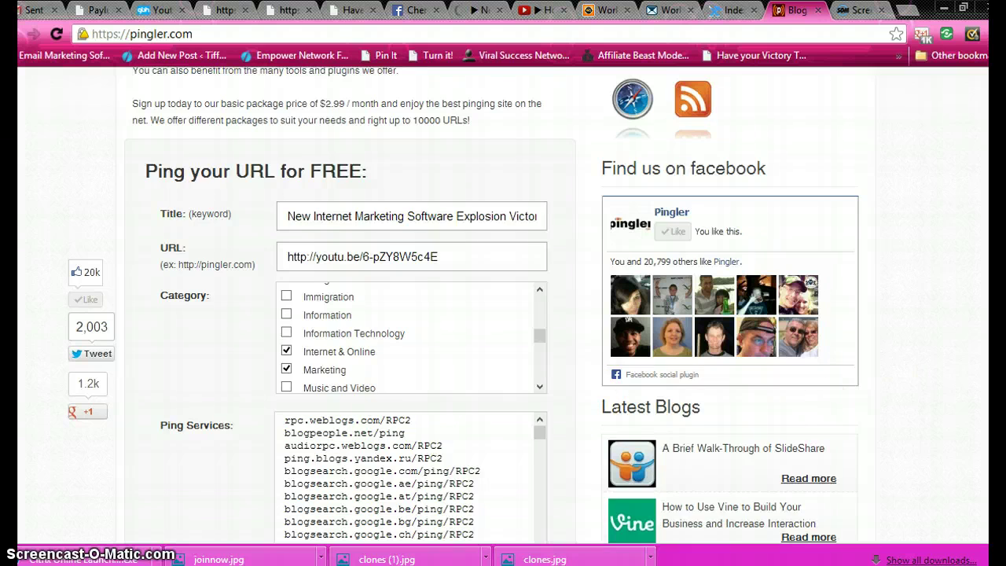
# Look through the Ping Services list to its end and find the captcha section of the form.
pyautogui.scroll(-2, 503, 314)
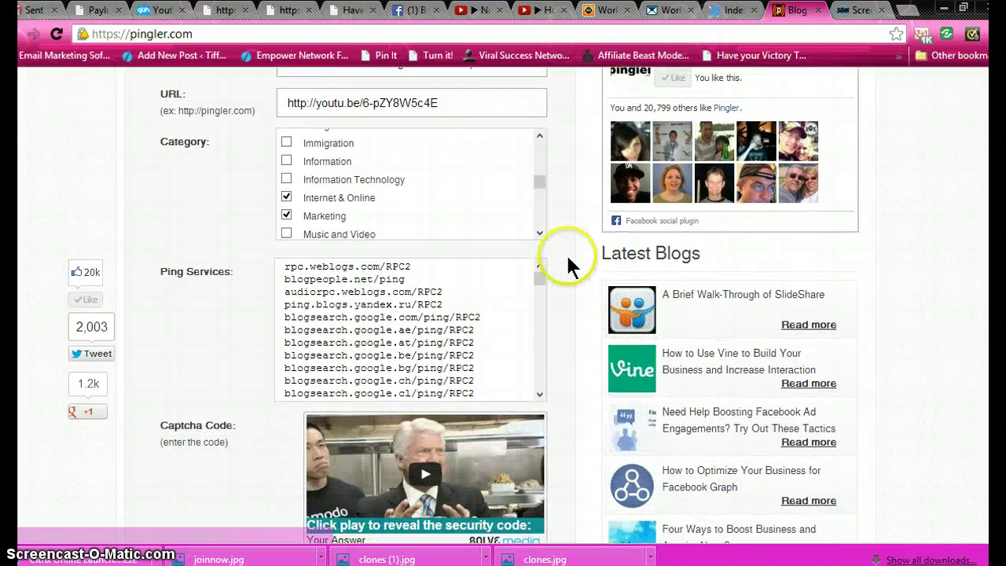
pyautogui.moveTo(537, 277); pyautogui.dragTo(548, 380)
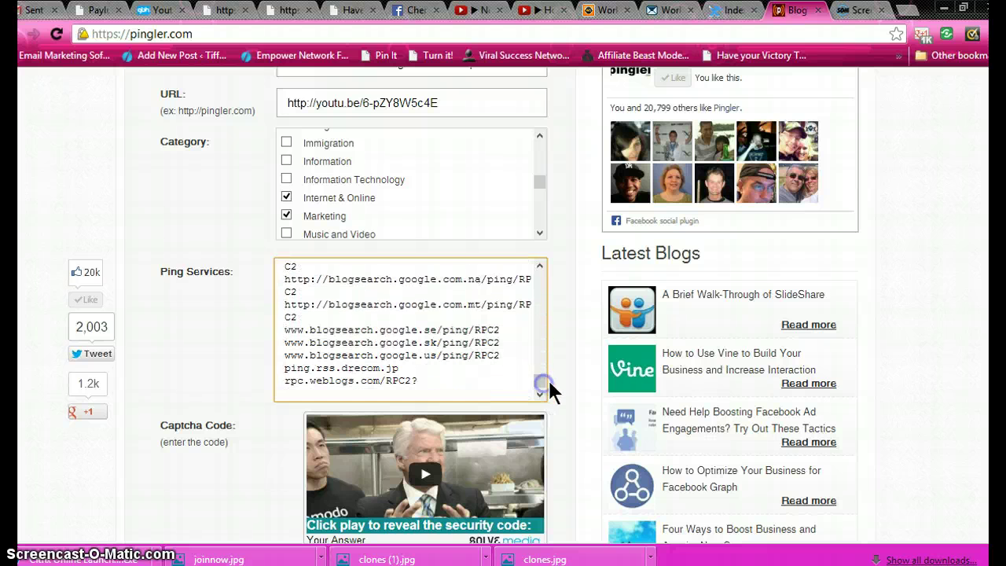
pyautogui.scroll(-3, 502, 314)
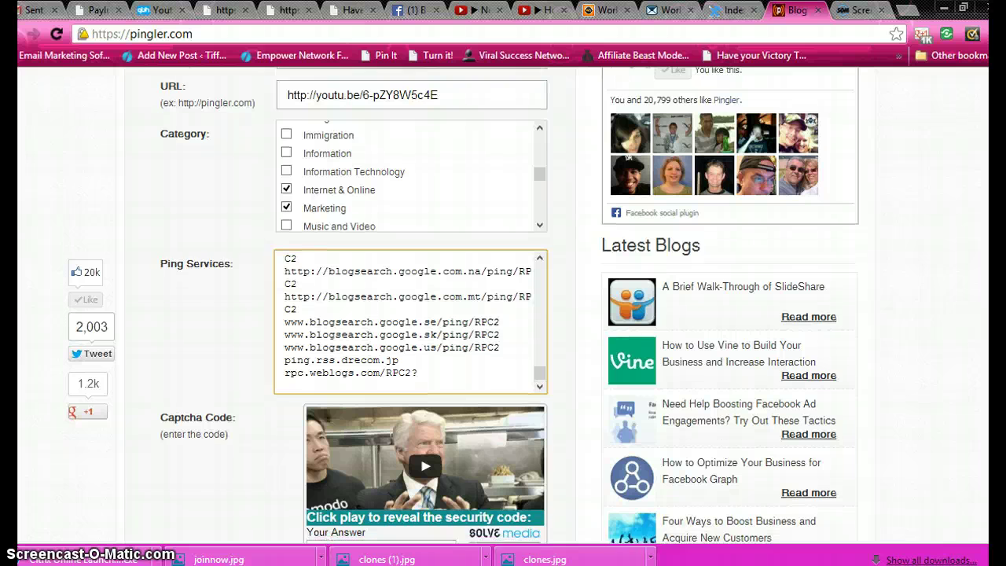
pyautogui.scroll(-5, 503, 314)
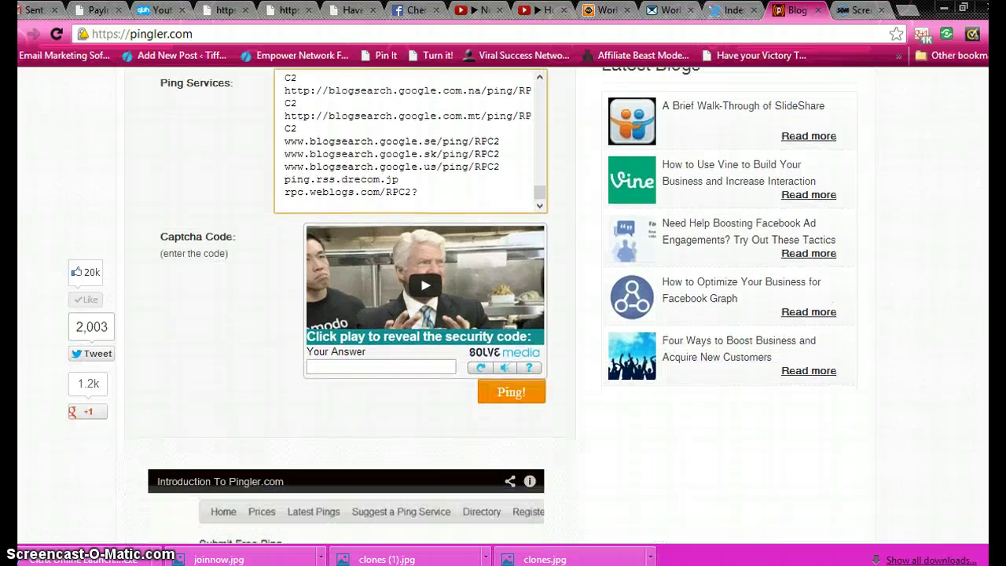
pyautogui.scroll(-3, 338, 332)
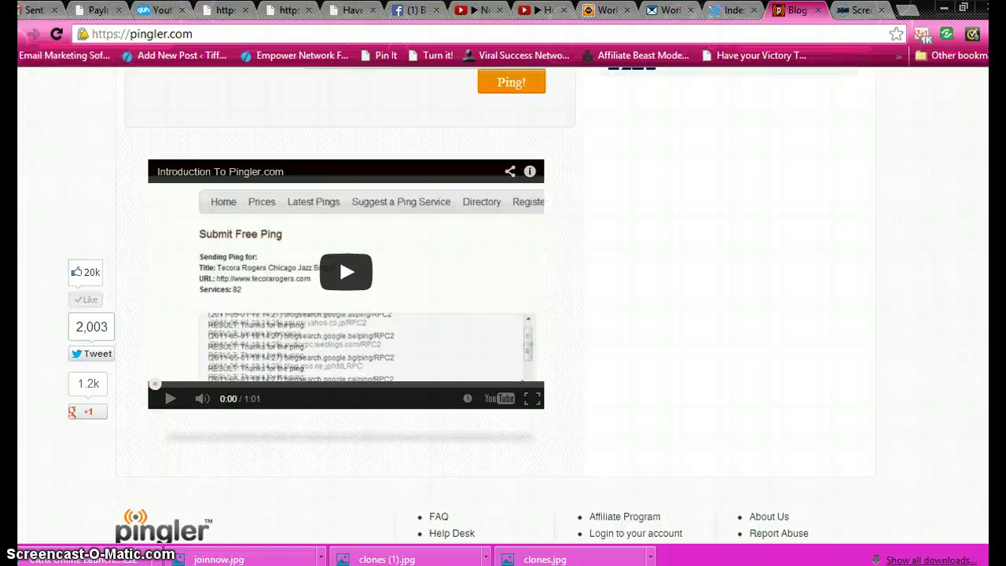
pyautogui.scroll(10, 521, 291)
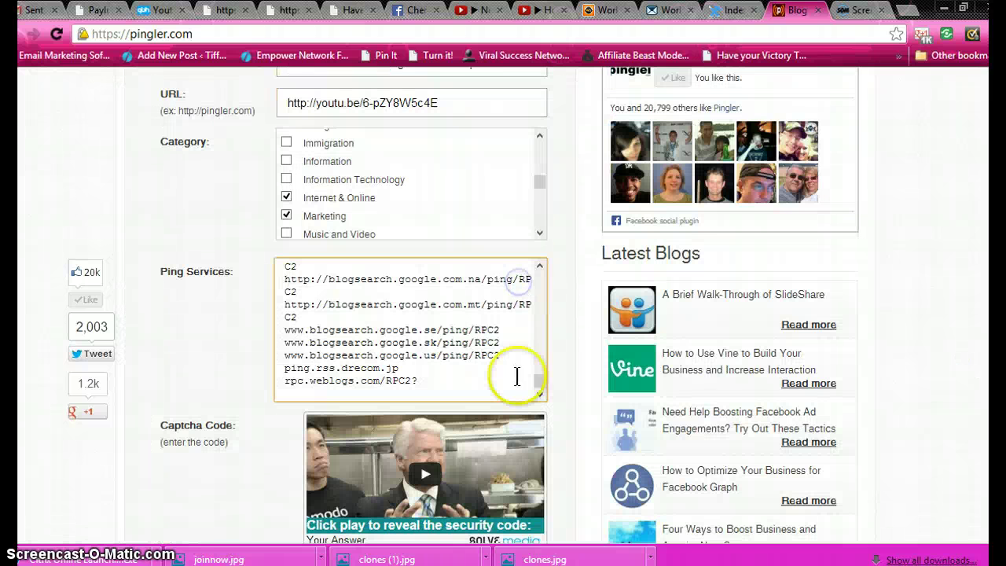
pyautogui.scroll(-2, 503, 314)
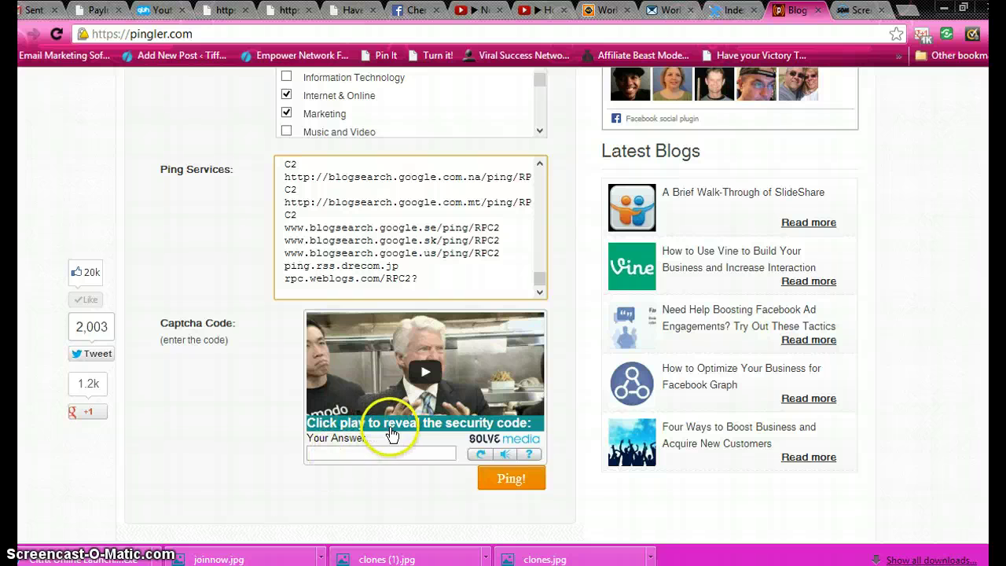
# Play the captcha video, enter the security code it reveals as the answer, and submit the ping.
pyautogui.click(417, 424)
pyautogui.click(422, 377)
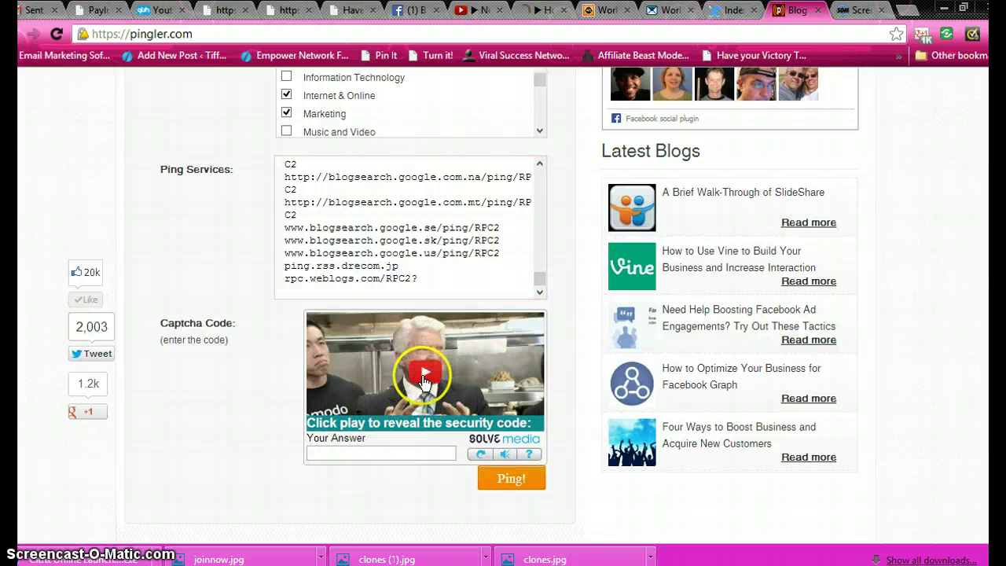
pyautogui.click(332, 453)
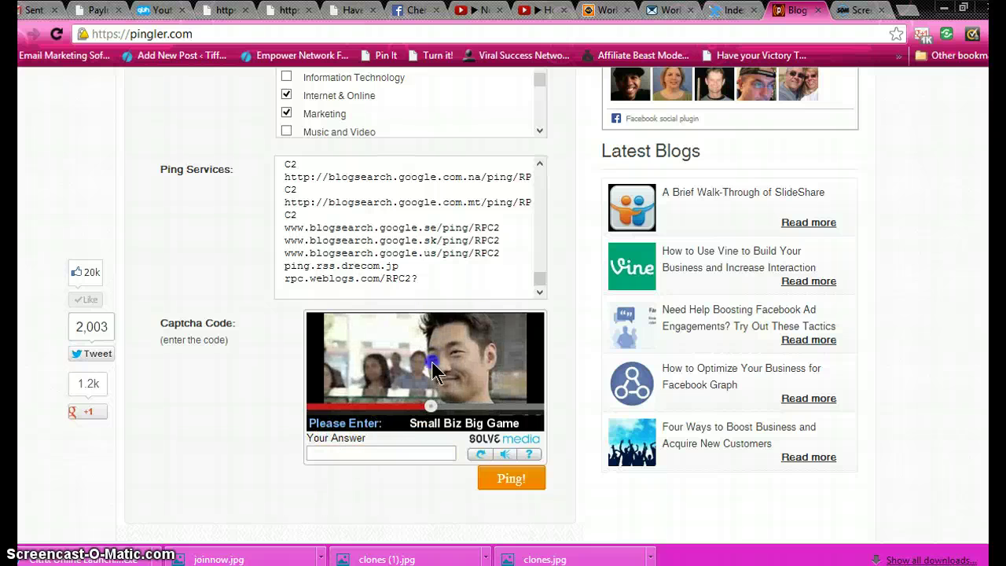
pyautogui.click(327, 454)
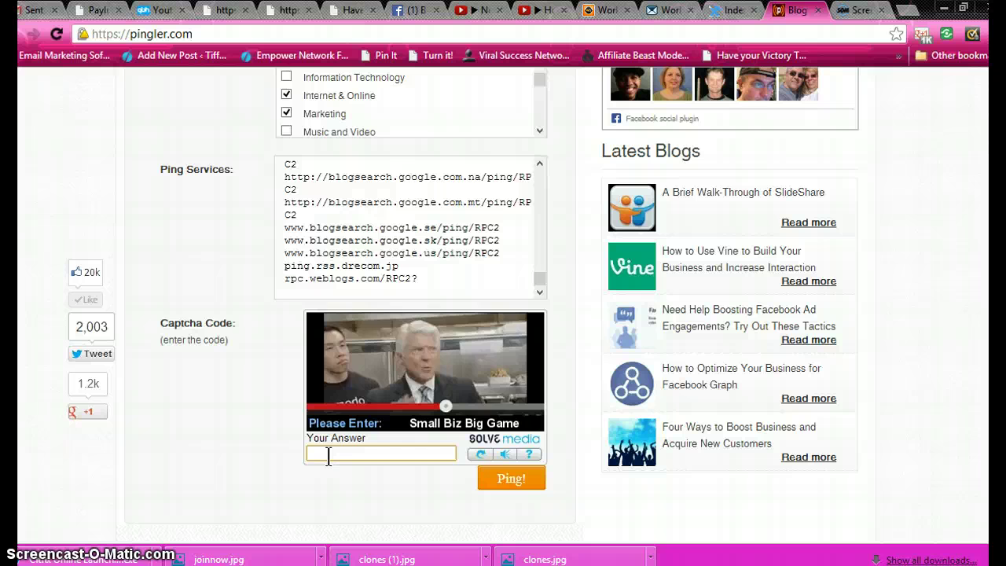
pyautogui.write('Small')
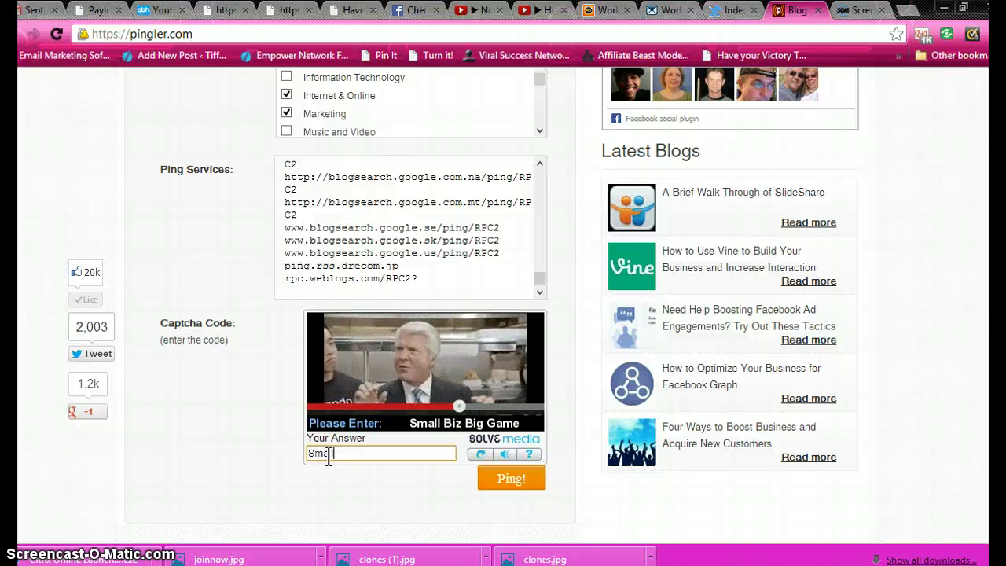
pyautogui.write(' Bi')
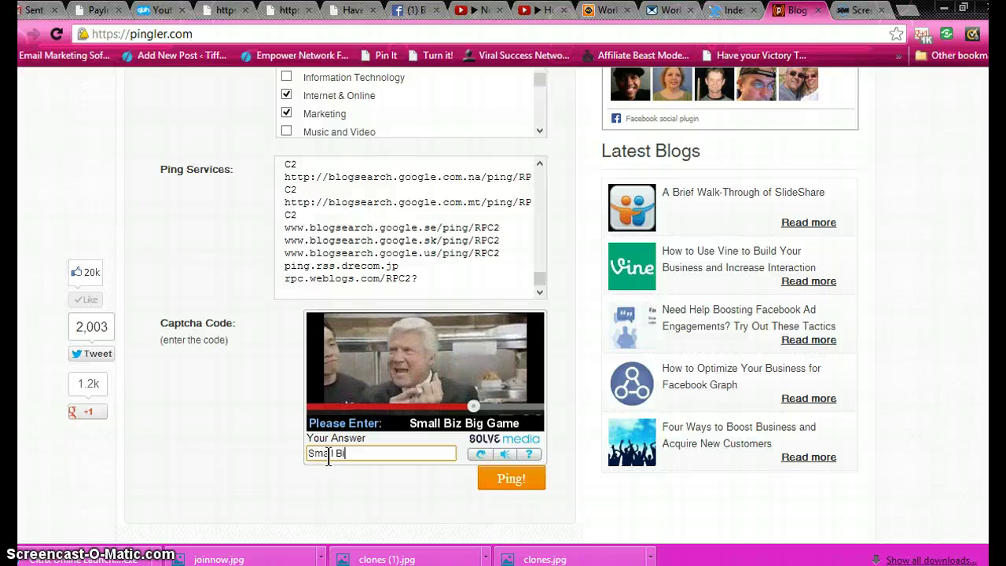
pyautogui.write('z Big G')
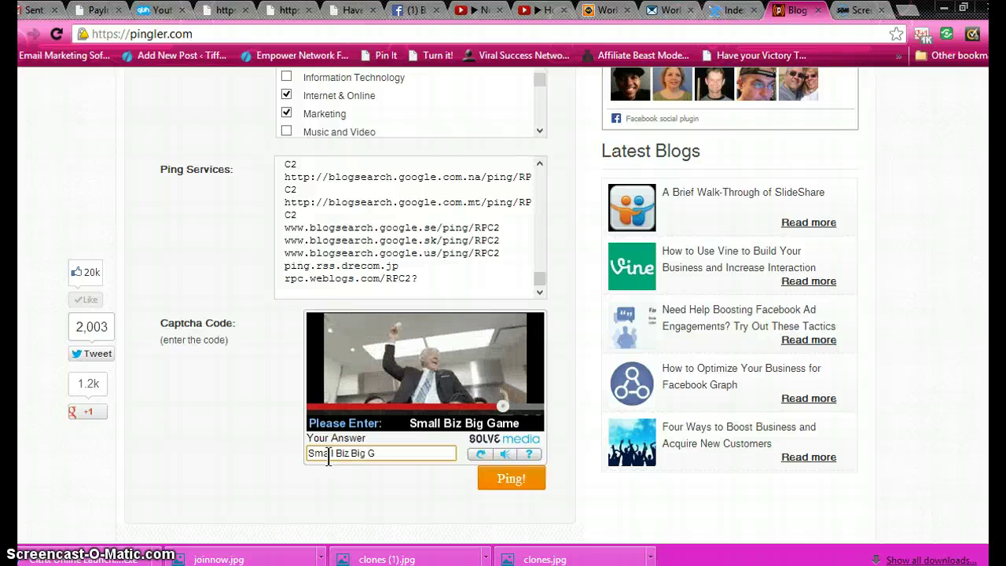
pyautogui.write('ame')
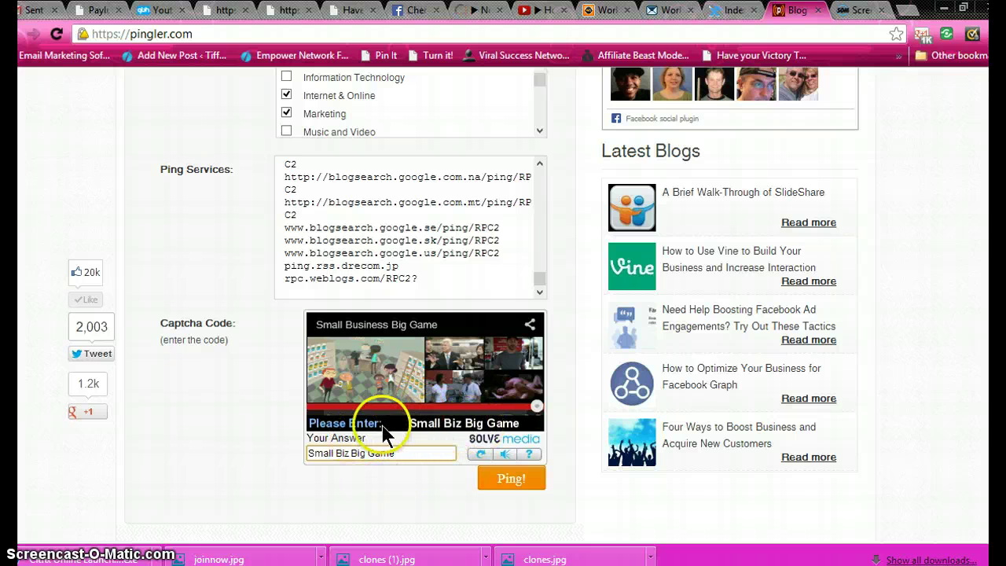
pyautogui.click(511, 482)
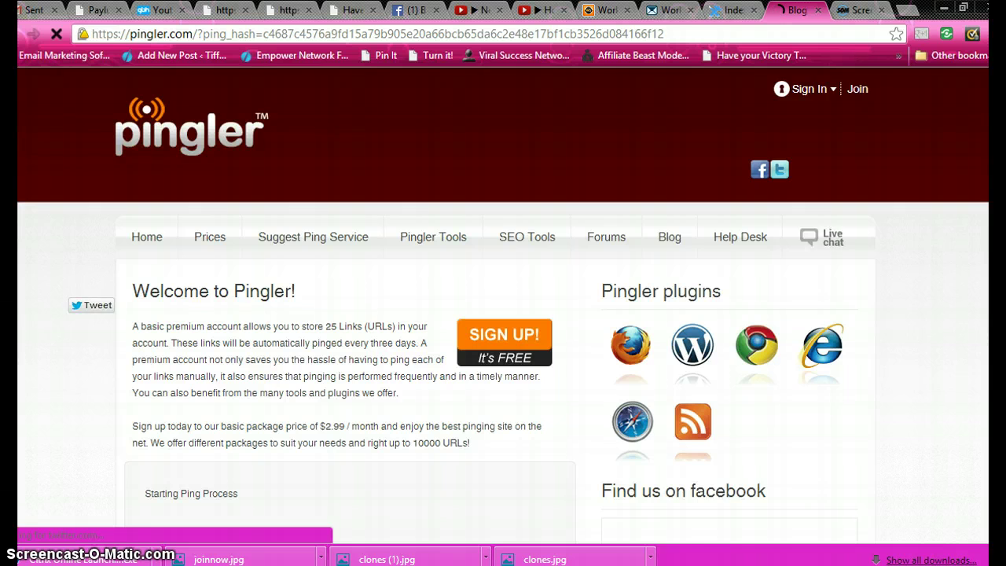
# Review the ping results log and the rest of Pingler's results page.
pyautogui.scroll(-4, 983, 209)
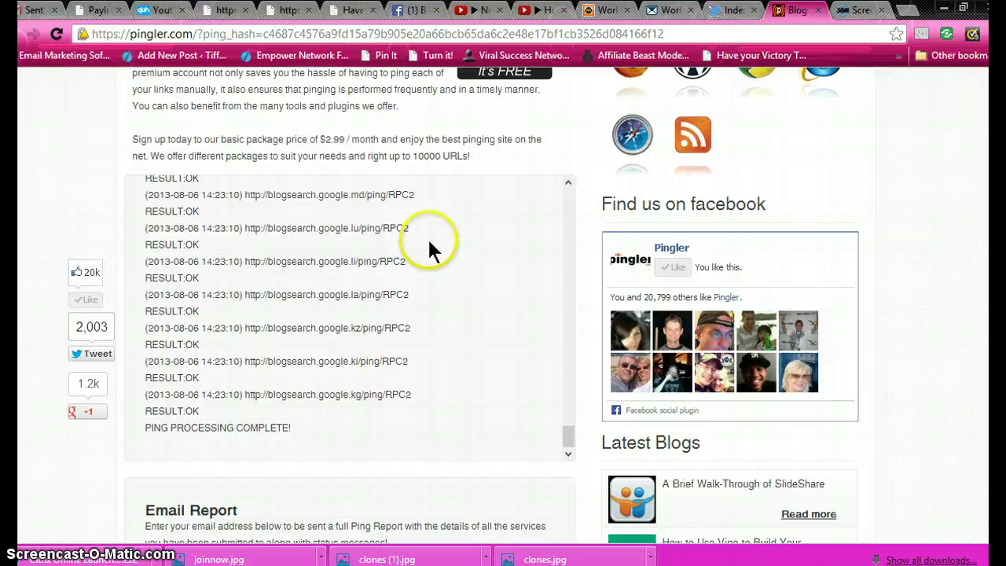
pyautogui.moveTo(571, 432); pyautogui.dragTo(567, 485)
pyautogui.click(941, 336)
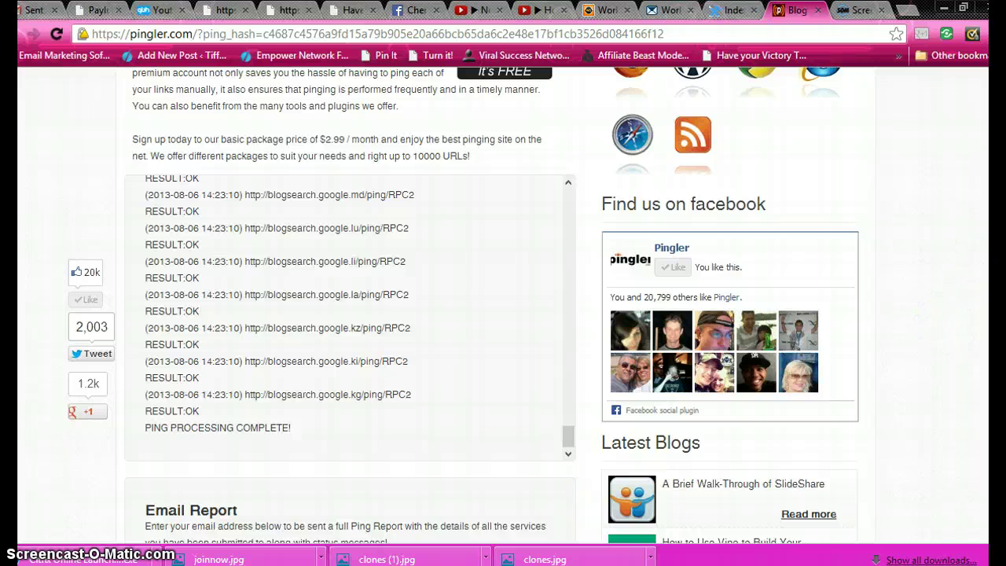
pyautogui.scroll(-3, 503, 314)
pyautogui.scroll(-4, 503, 315)
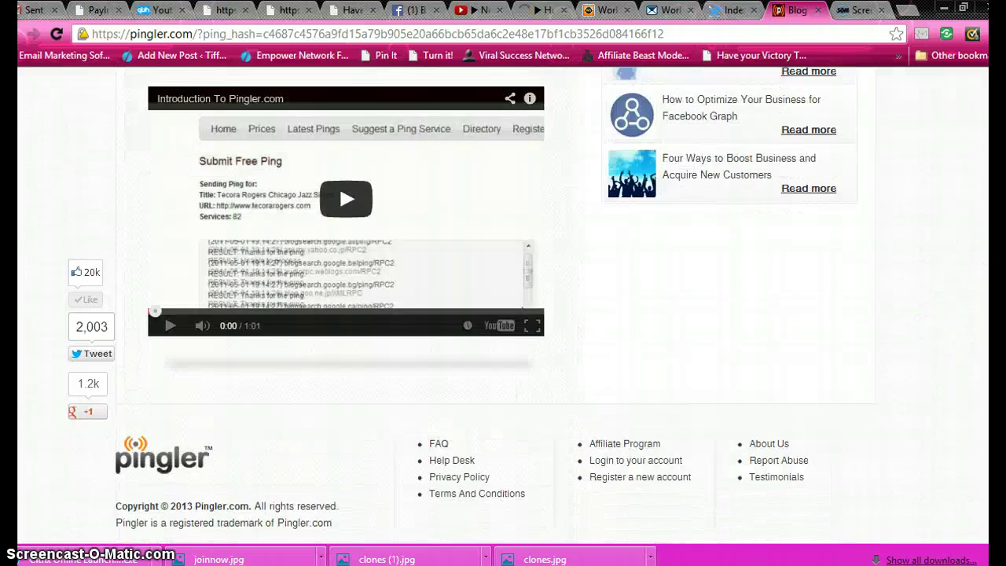
pyautogui.scroll(12, 503, 314)
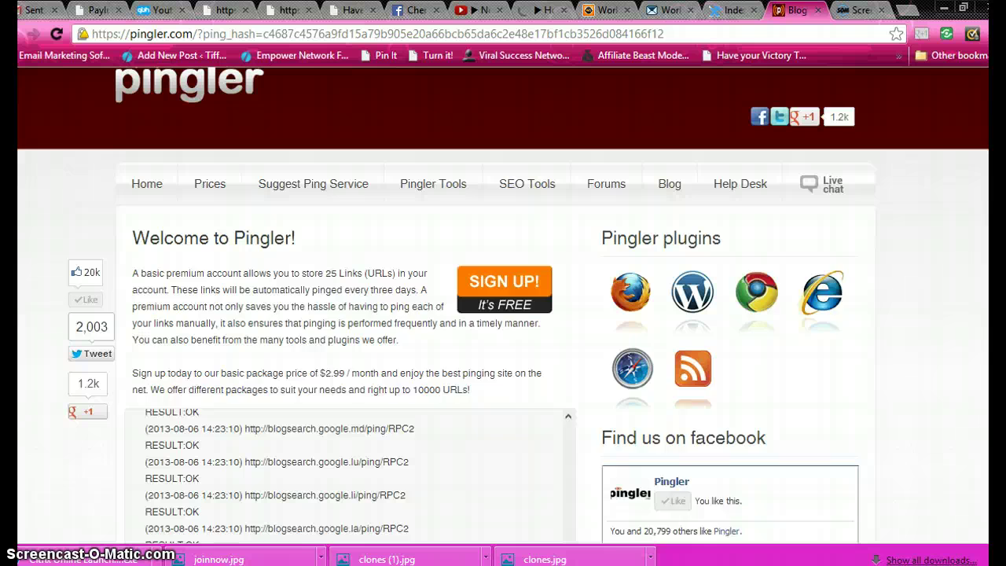
pyautogui.scroll(1, 503, 315)
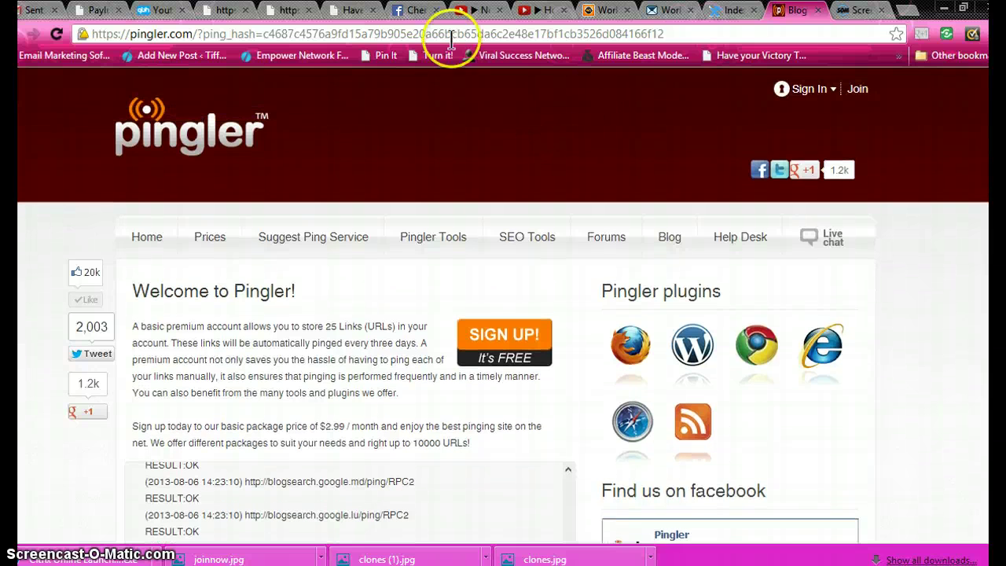
# Switch back to the YouTube video "New Internet Marketing Software Explosion Victory100" and look over its player, view count, sharing options and comments section.
pyautogui.click(411, 11)
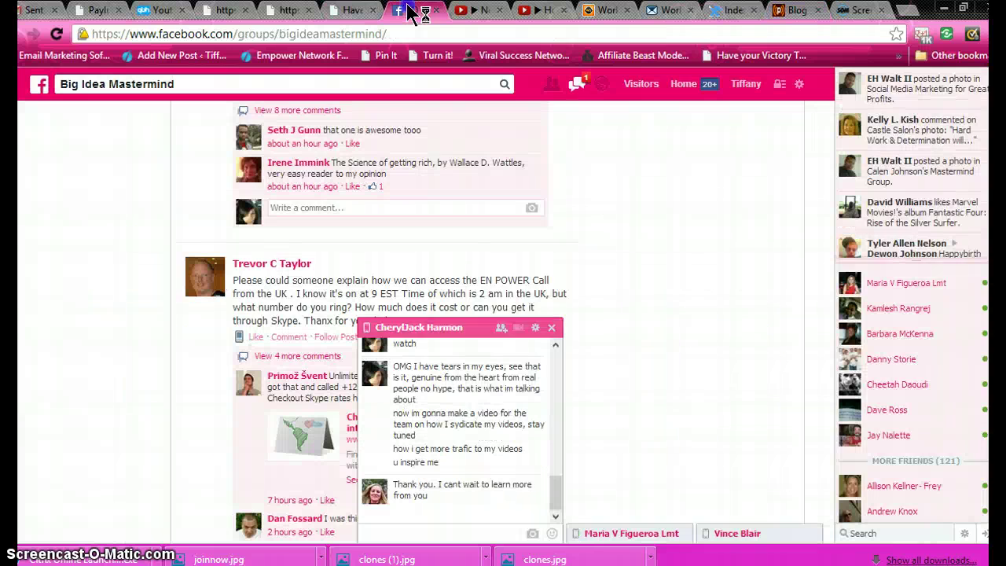
pyautogui.click(476, 12)
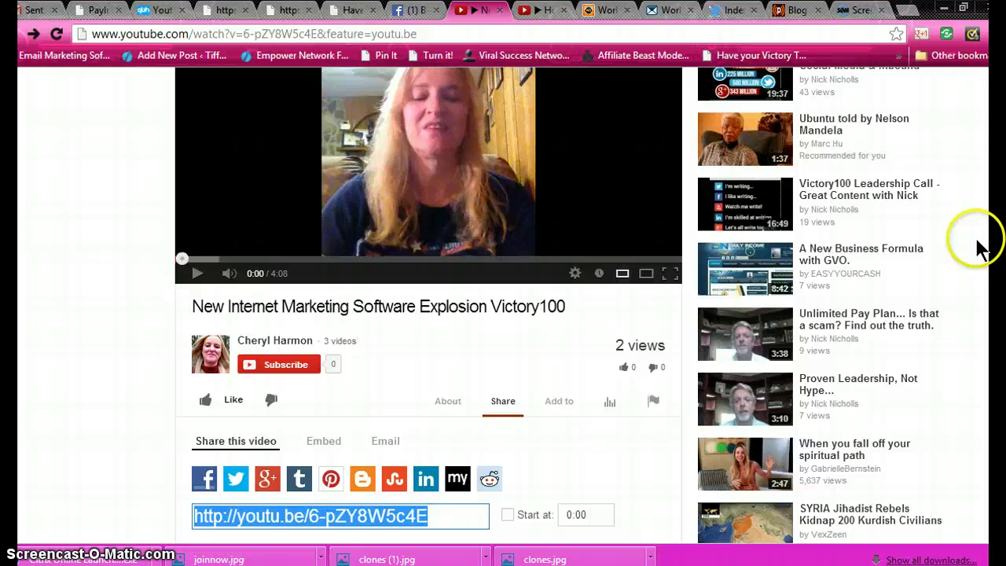
pyautogui.scroll(-2, 429, 315)
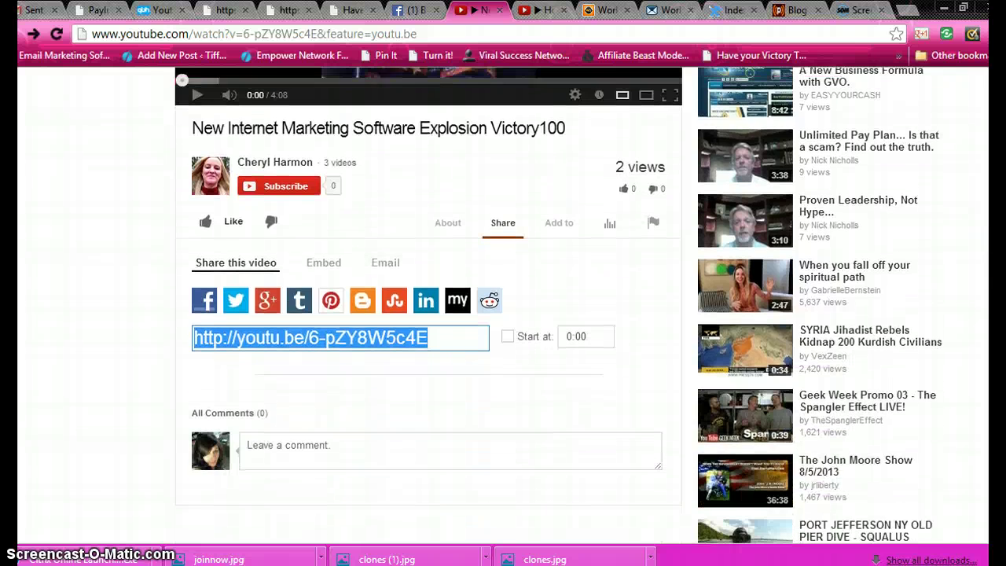
pyautogui.scroll(3, 428, 314)
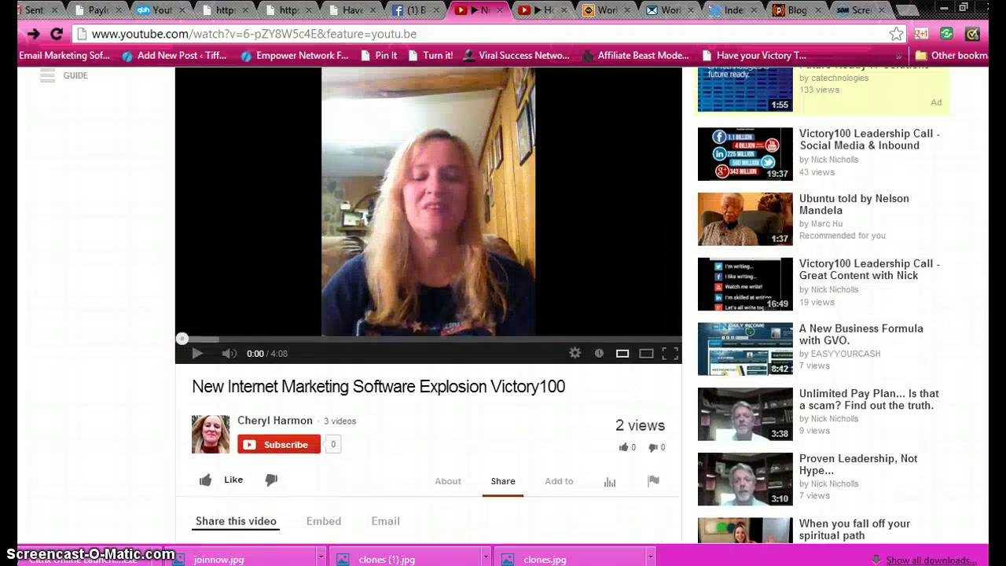
pyautogui.scroll(1, 493, 304)
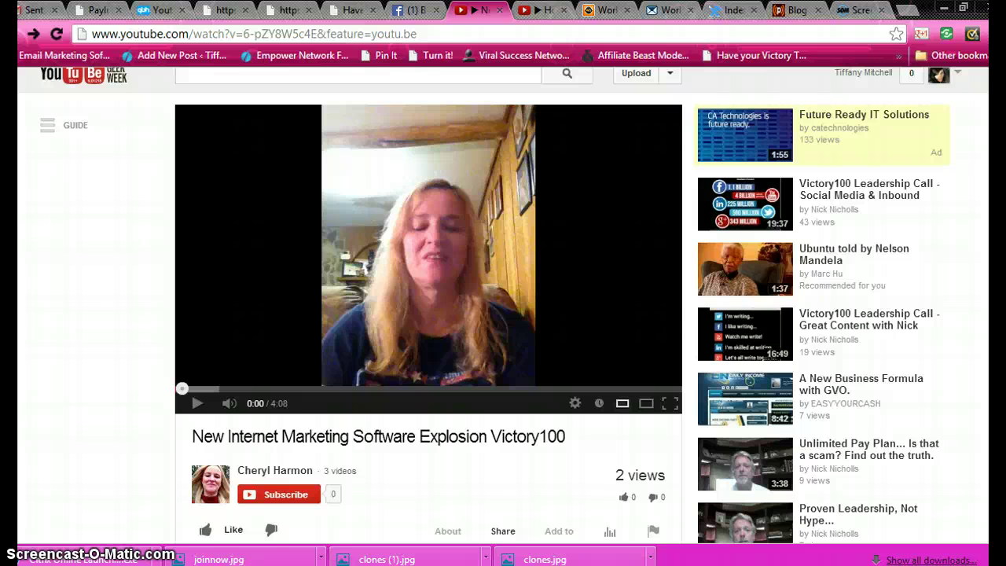
pyautogui.scroll(-1, 503, 306)
pyautogui.scroll(1, 503, 307)
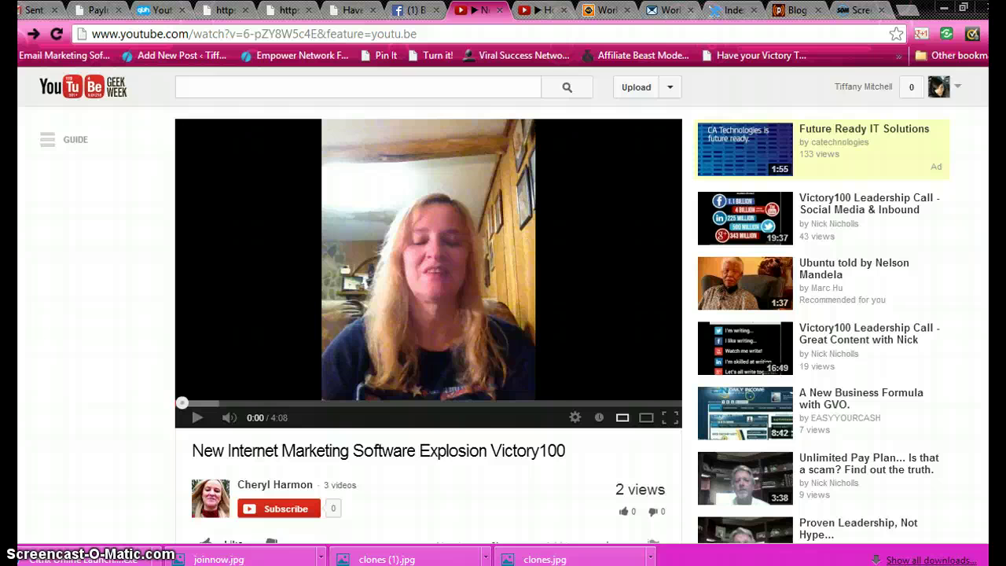
pyautogui.scroll(-1, 503, 306)
pyautogui.scroll(1, 503, 306)
pyautogui.scroll(-2, 503, 306)
pyautogui.scroll(1, 503, 307)
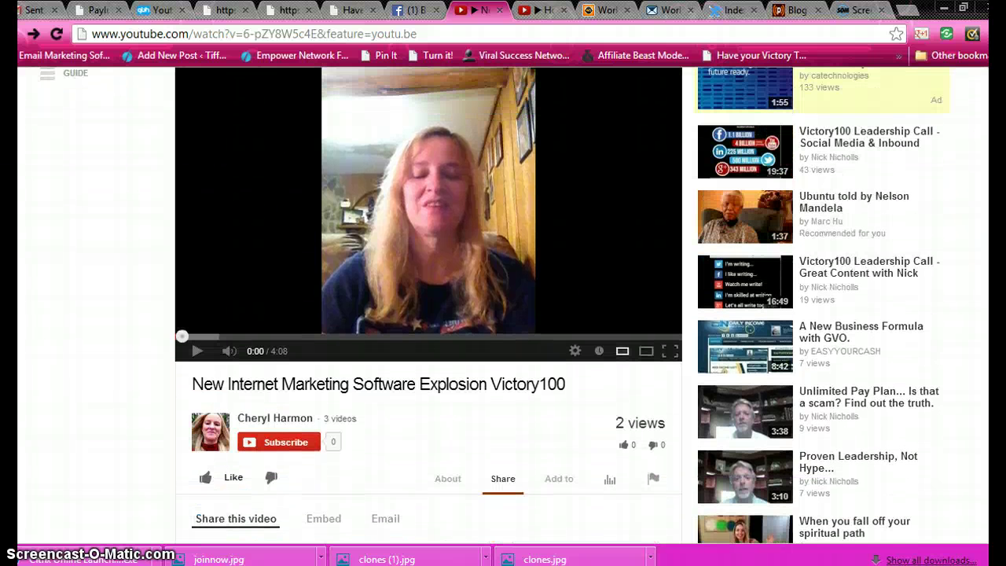
pyautogui.scroll(1, 503, 306)
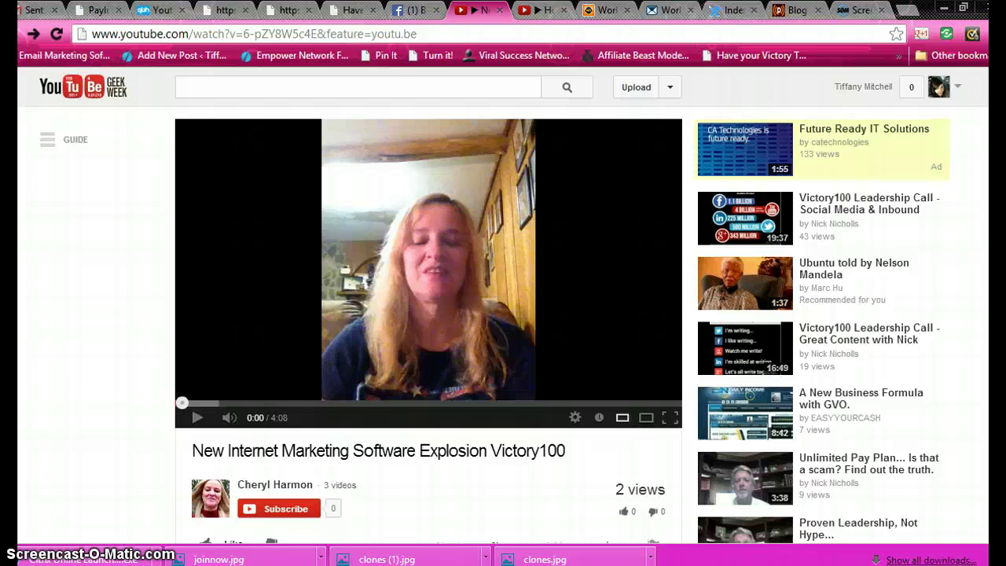
pyautogui.press('F5')
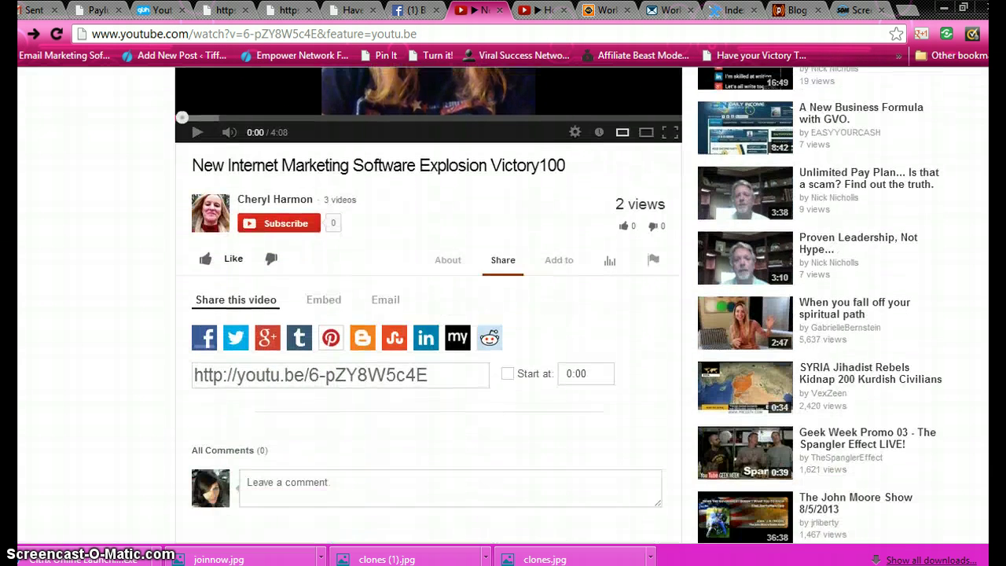
pyautogui.scroll(-2, 428, 314)
pyautogui.scroll(5, 428, 314)
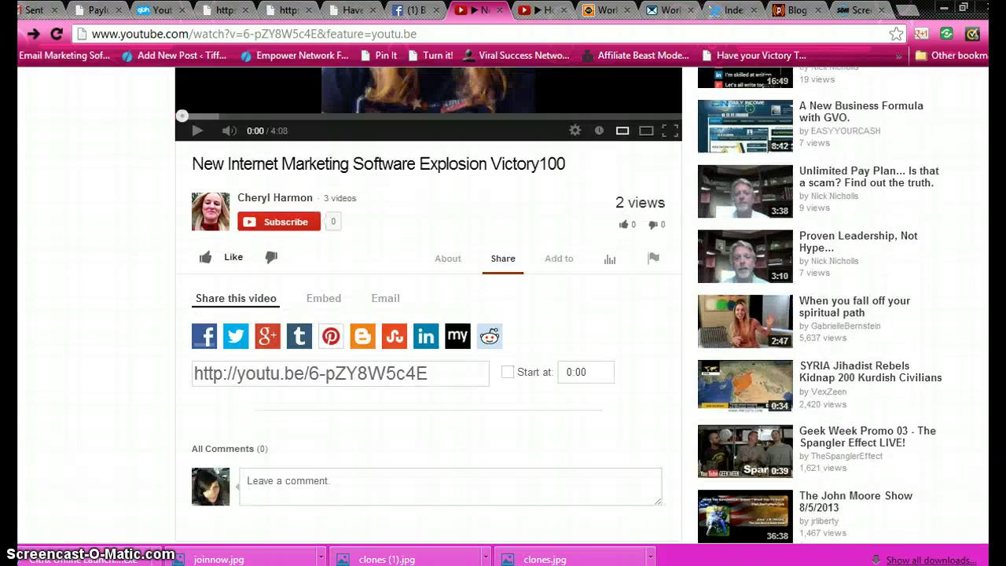
pyautogui.scroll(3, 429, 314)
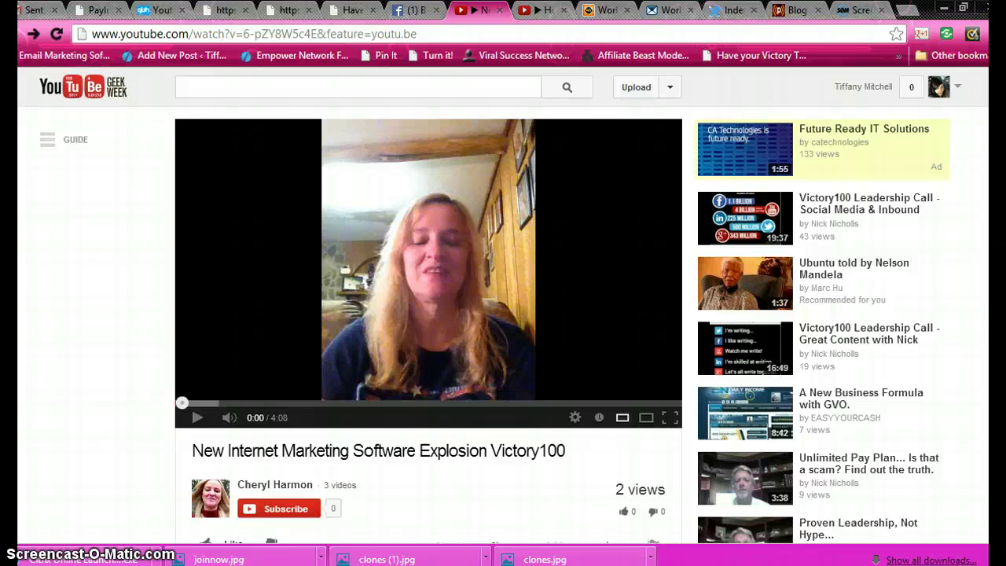
pyautogui.scroll(-1, 502, 307)
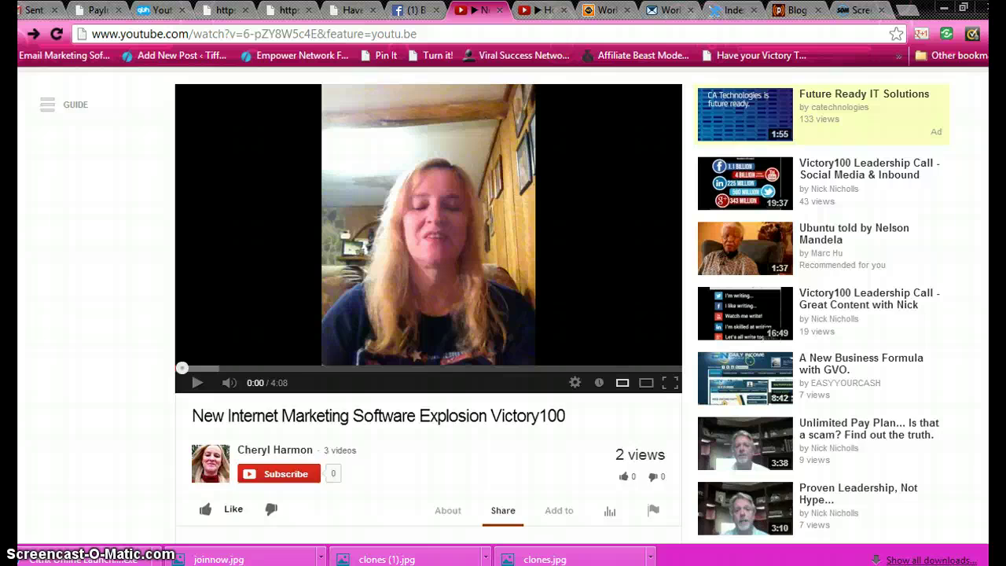
pyautogui.scroll(1, 503, 307)
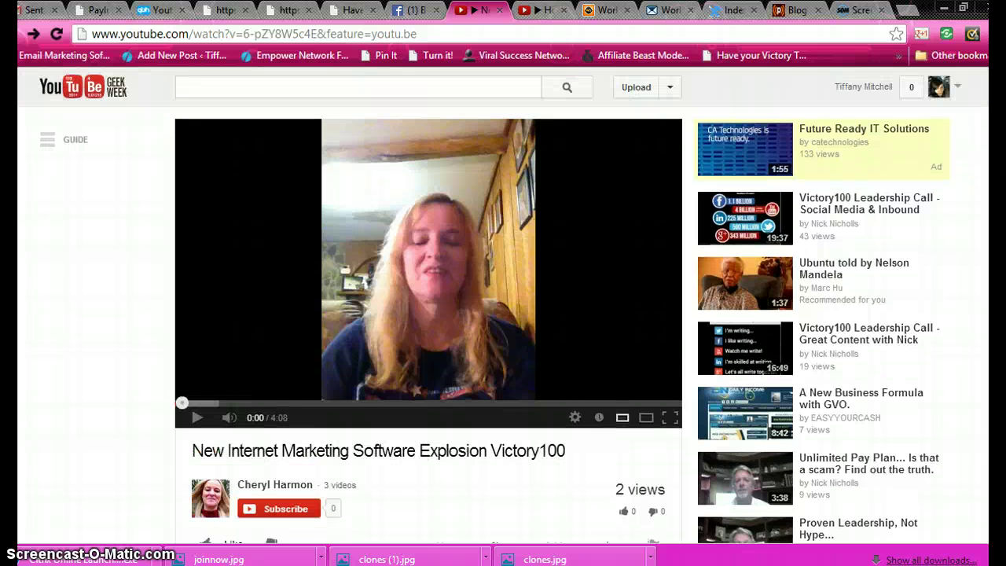
pyautogui.scroll(-1, 502, 306)
pyautogui.scroll(1, 503, 307)
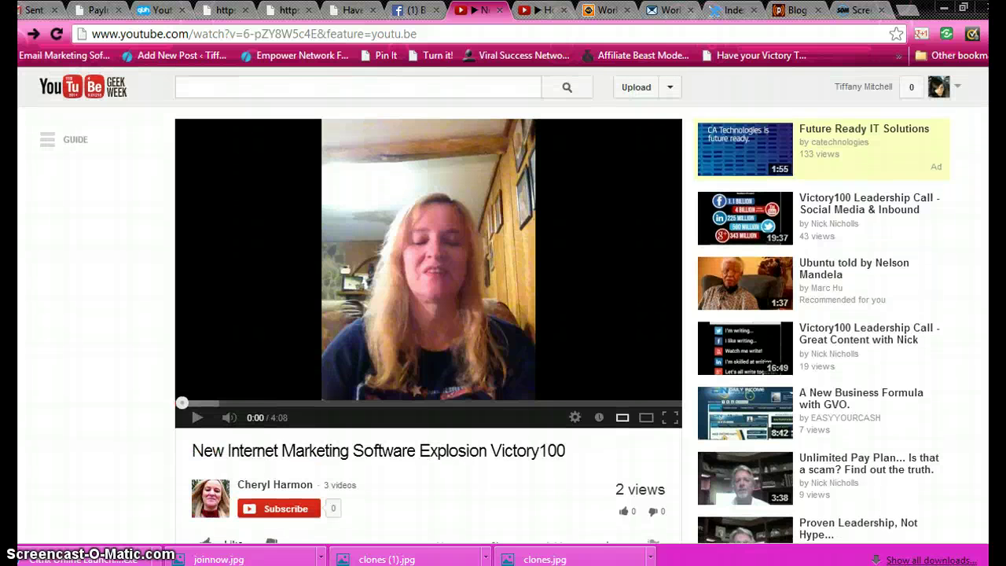